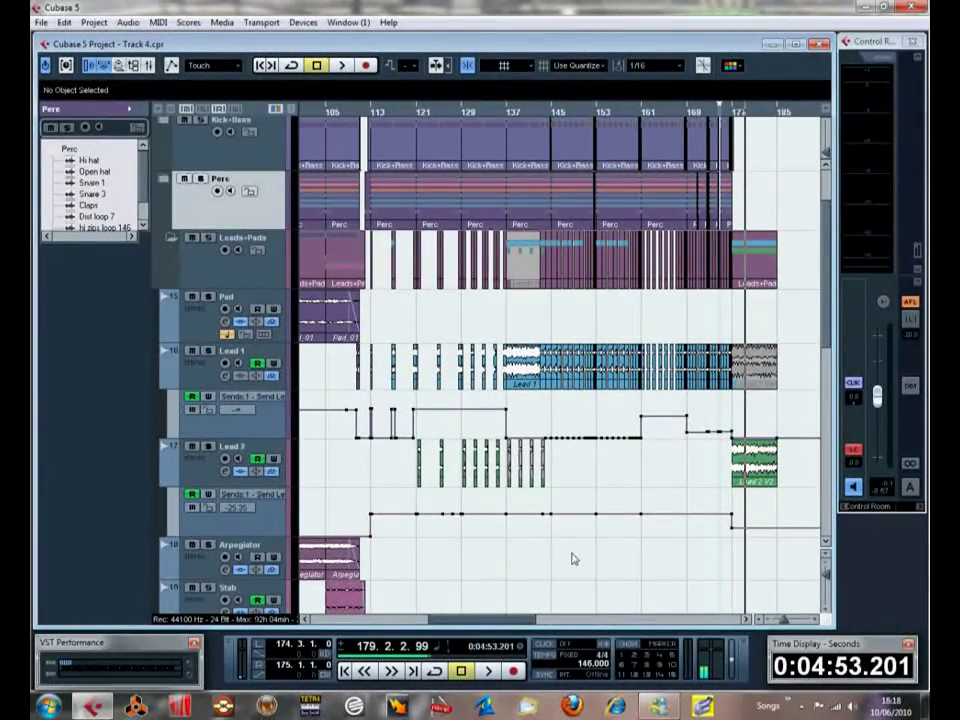
Step: Scroll and zoom the arrange window so bars 109–149 with the stuttered lead breaks fill the view
scroll(571, 552, "up", 3)
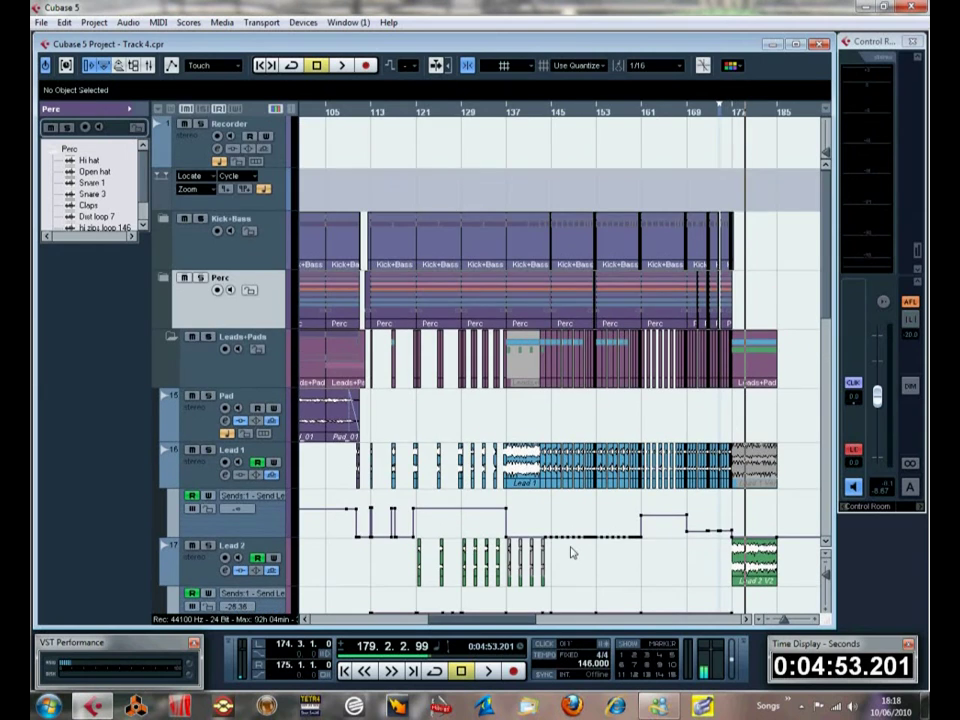
scroll(571, 552, "down", 6)
scroll(571, 552, "up", 6)
left_click_drag(514, 627, 492, 627)
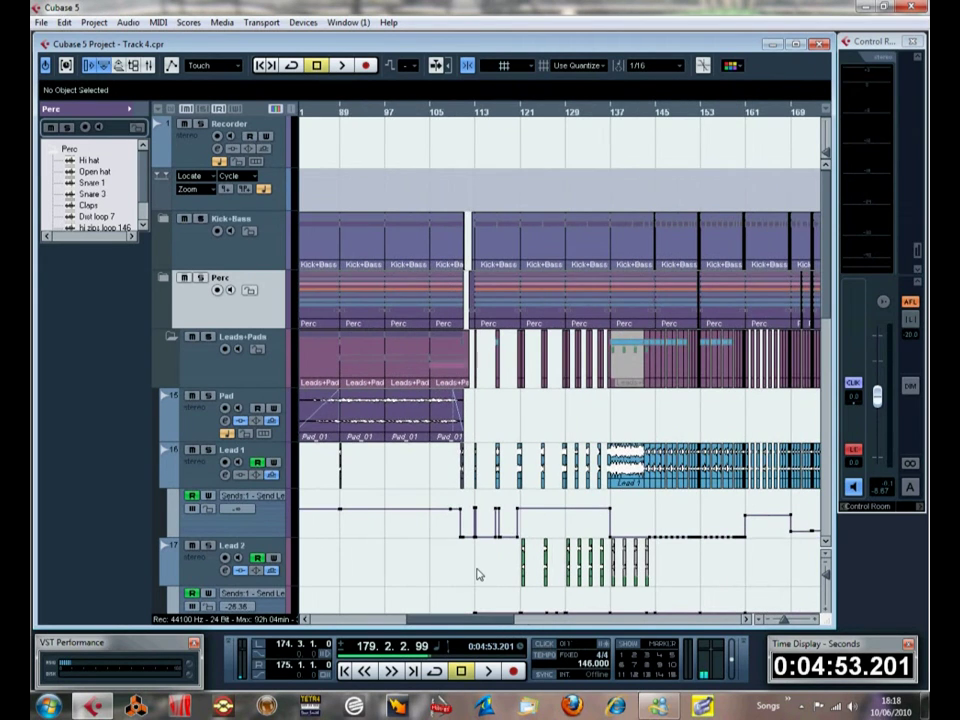
scroll(477, 574, "down", 3)
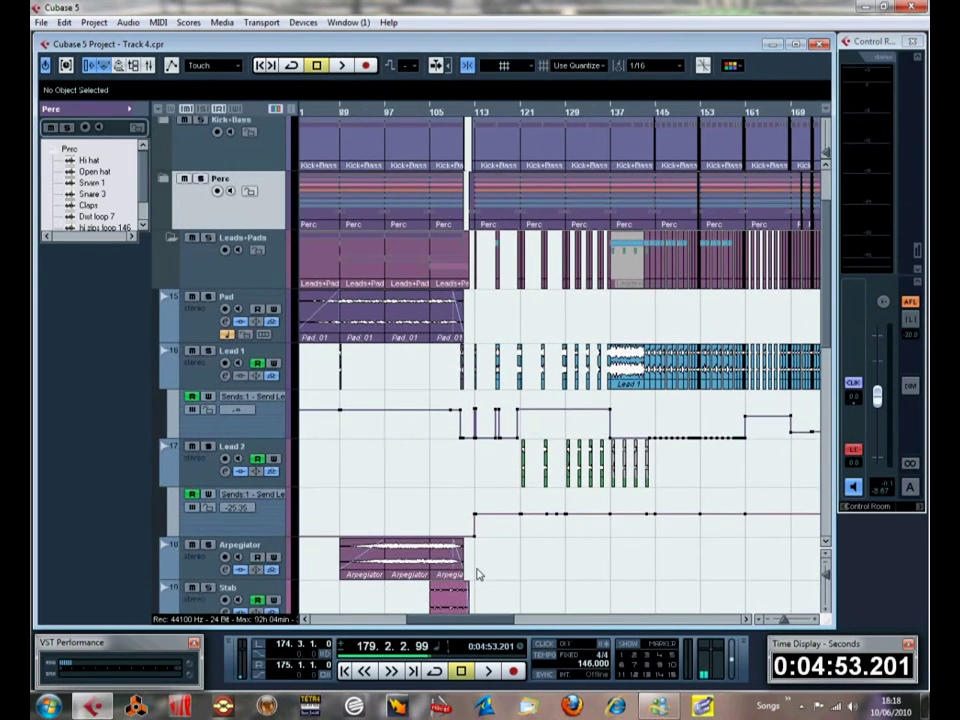
left_click_drag(803, 625, 803, 625)
left_click(803, 625)
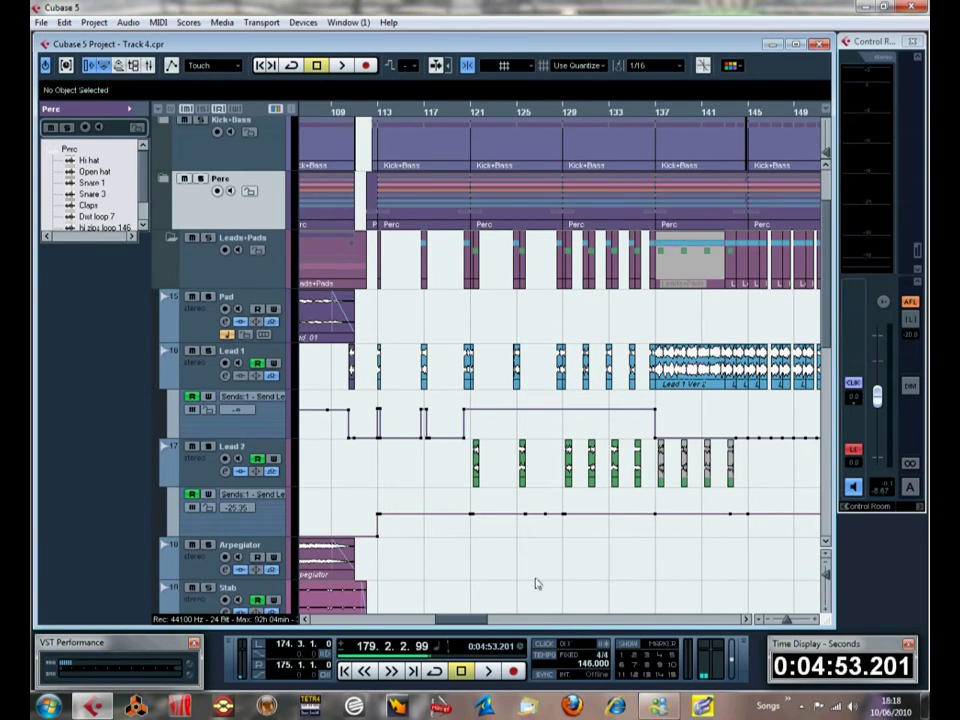
left_click_drag(473, 622, 451, 627)
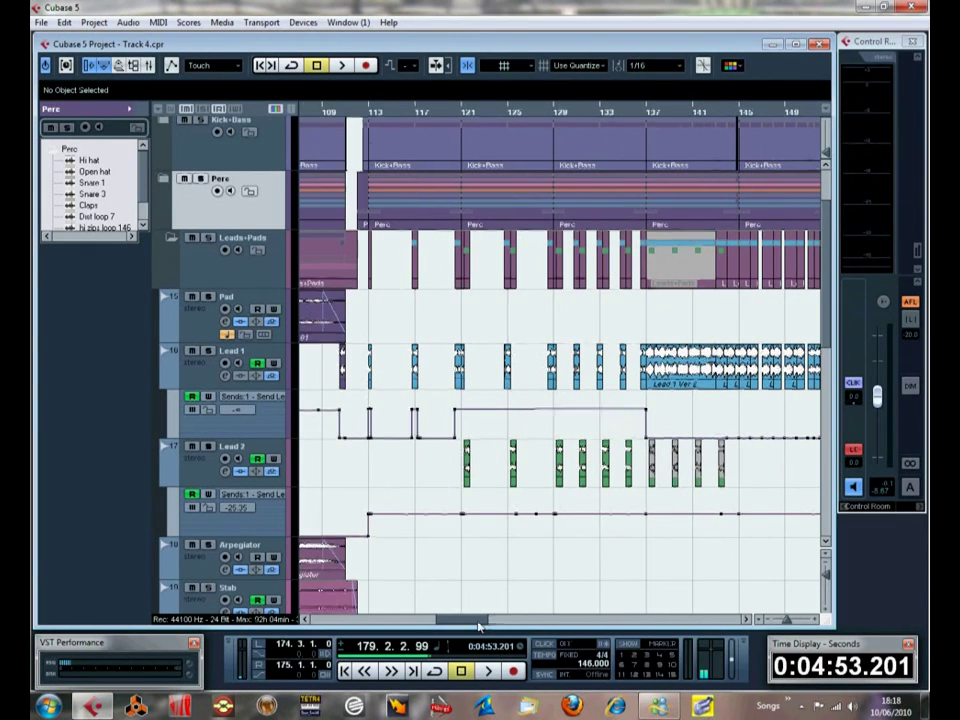
Step: Start playback from bar 112
left_click(367, 113)
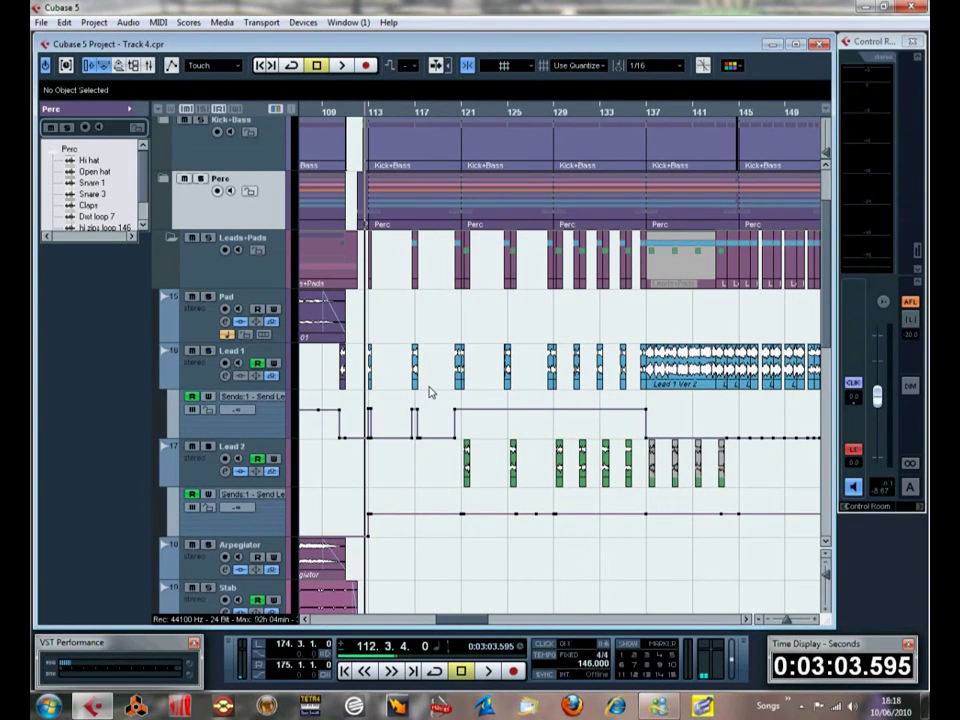
key("space")
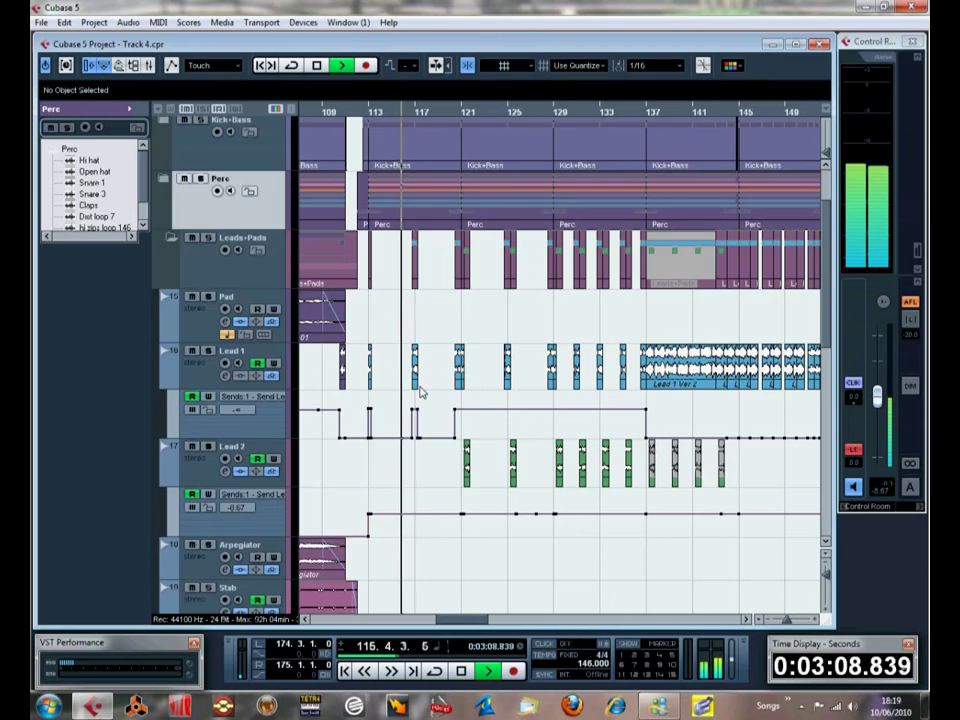
scroll(421, 392, "up", 2)
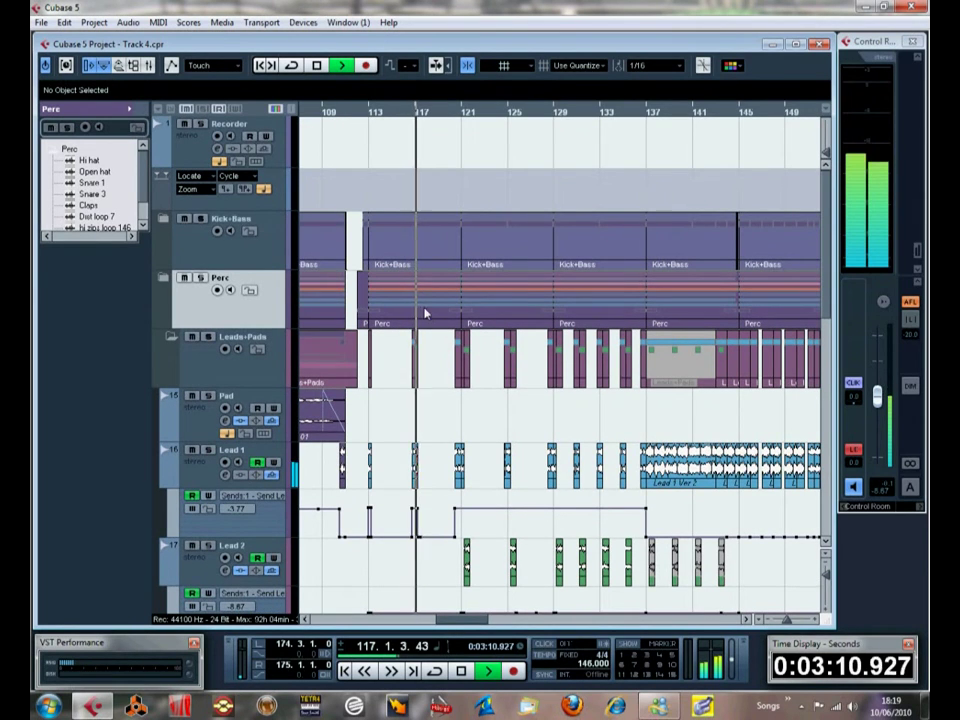
Step: Select the four Kick+Bass parts during playback, then only the one at bar 137
left_click(443, 258)
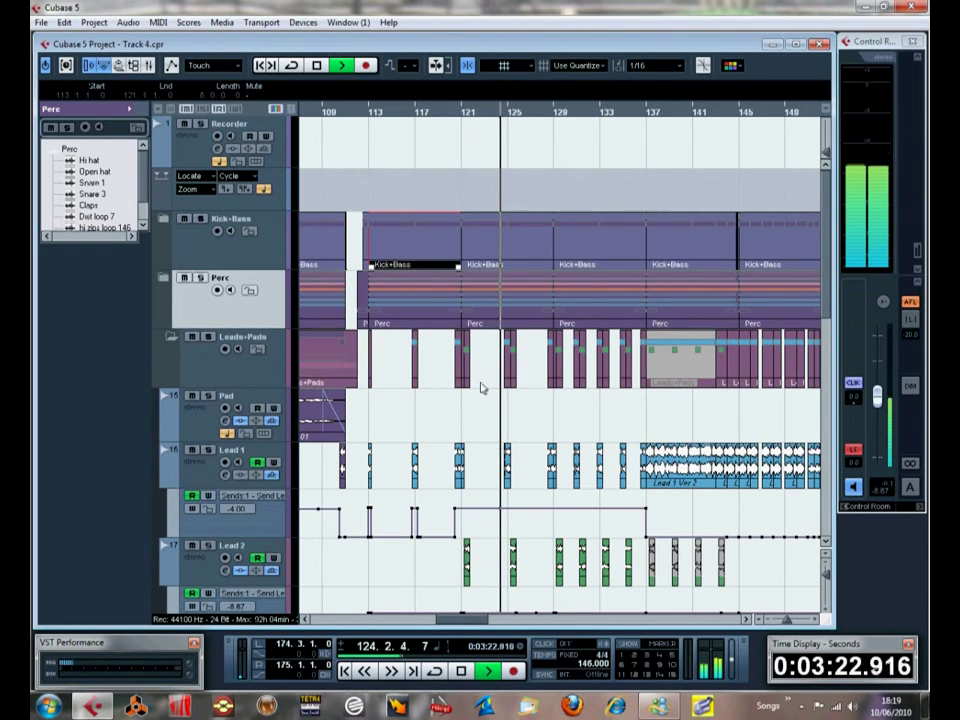
left_click(540, 262, "shift")
left_click(600, 268, "shift")
left_click(662, 268, "shift")
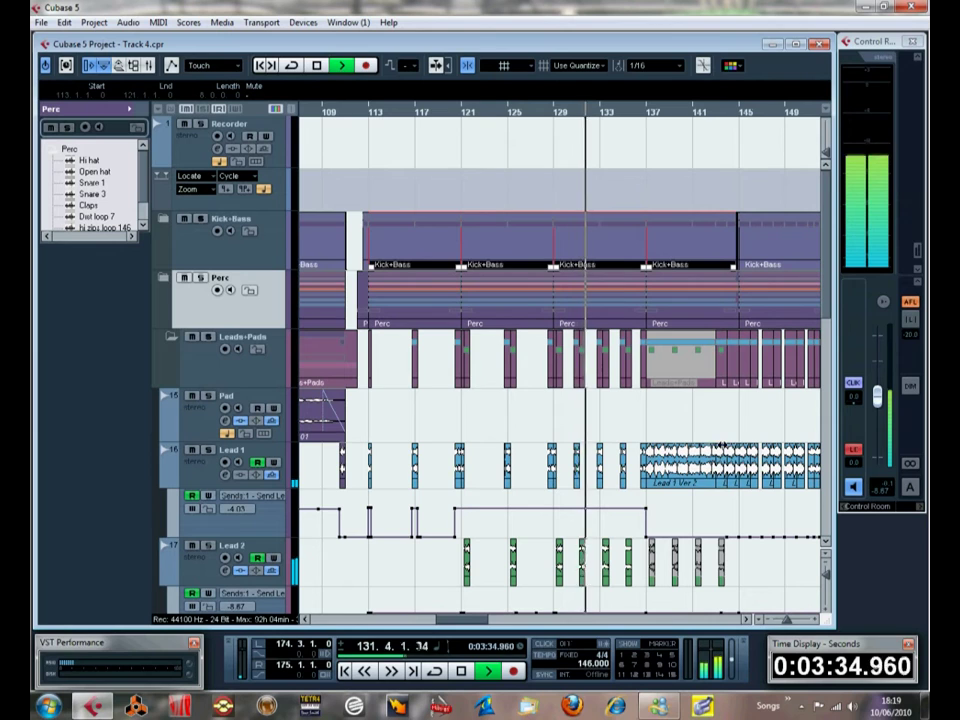
left_click(746, 619)
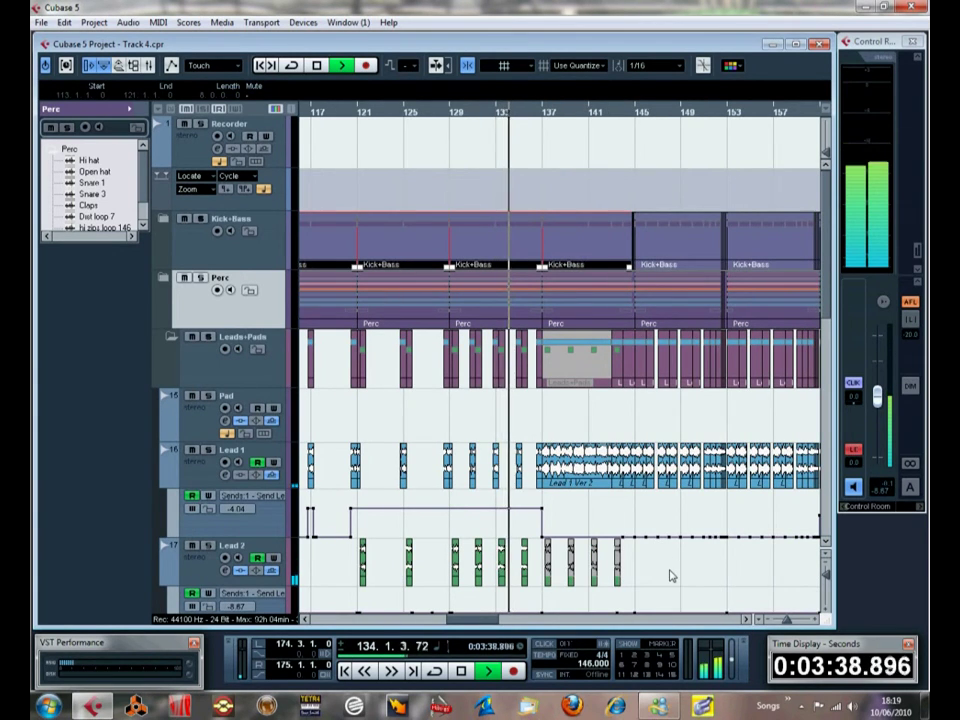
left_click(610, 260)
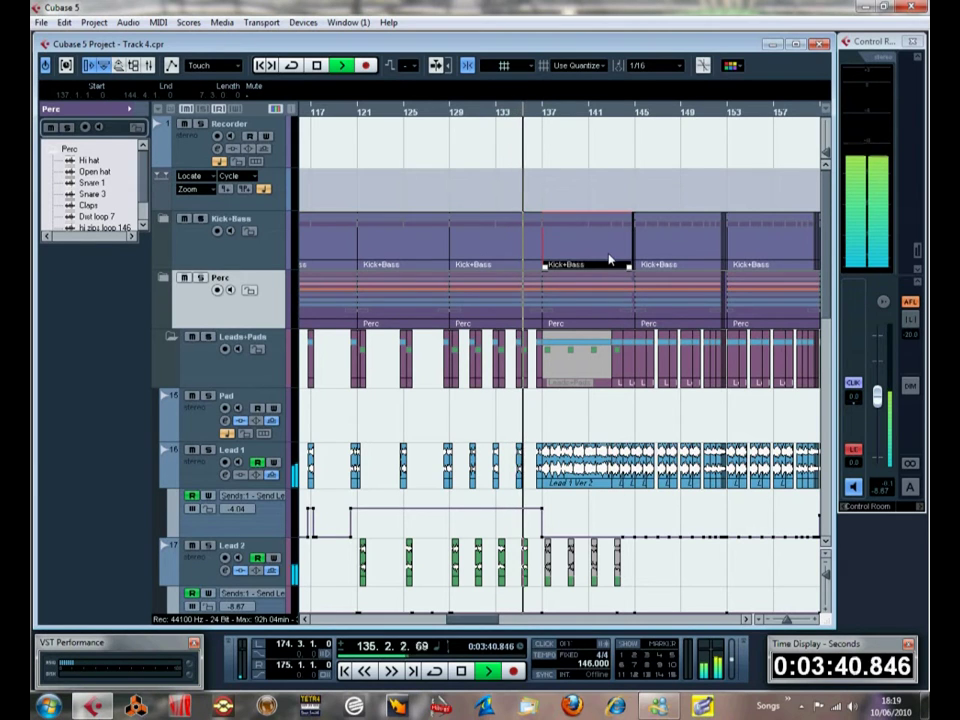
scroll(606, 435, "down", 2)
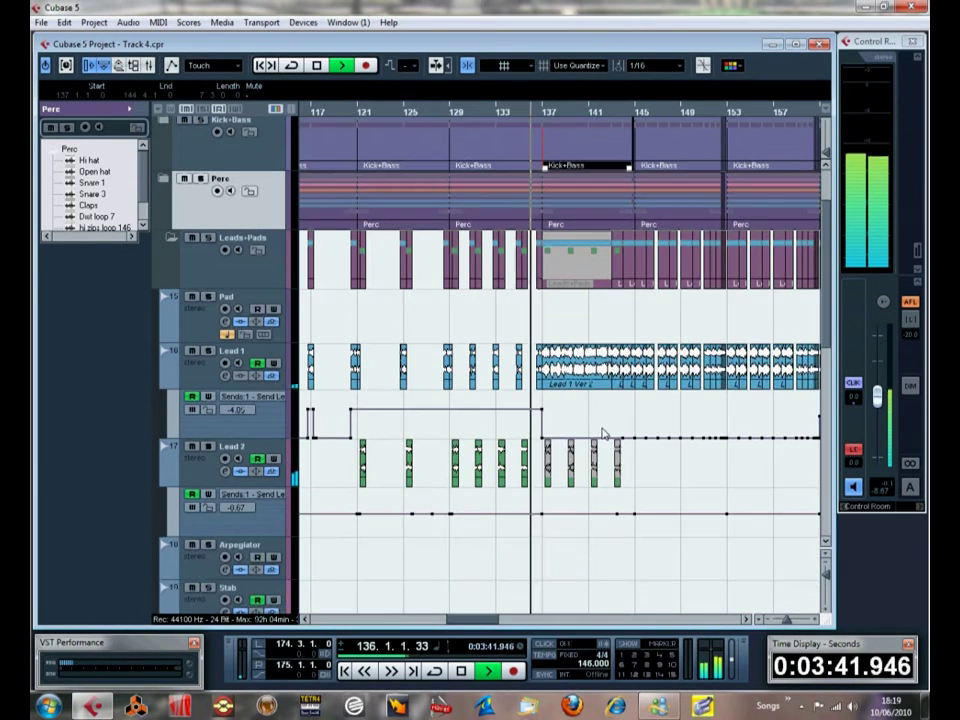
left_click(748, 620)
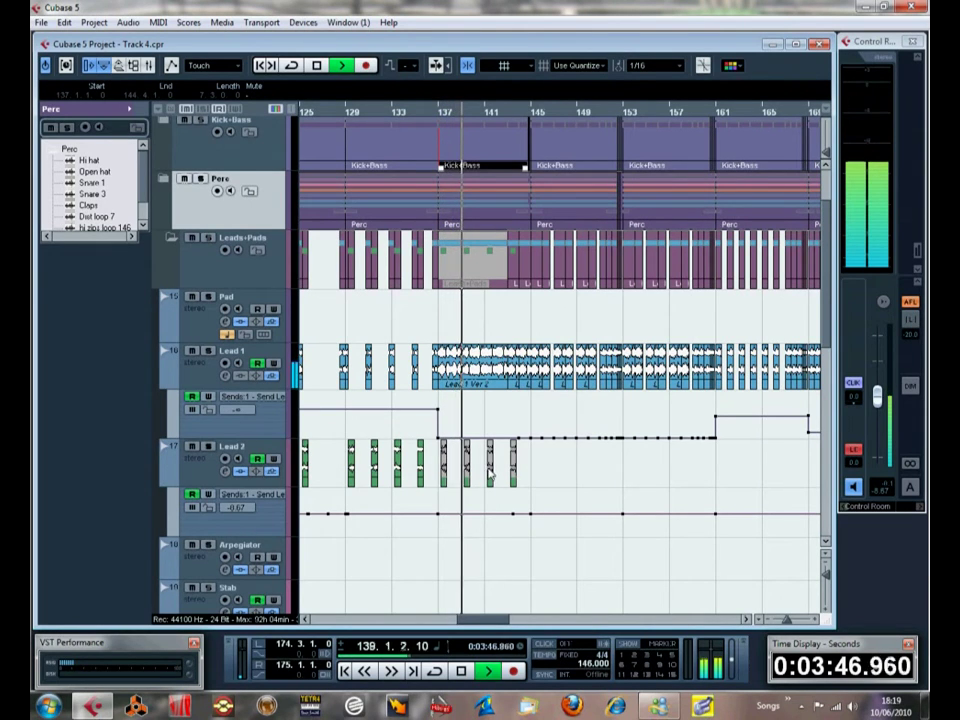
Step: Select the Lead 1 Ver 2 event and follow playback to bar 176, zoomed on bars 151–171
left_click(474, 386)
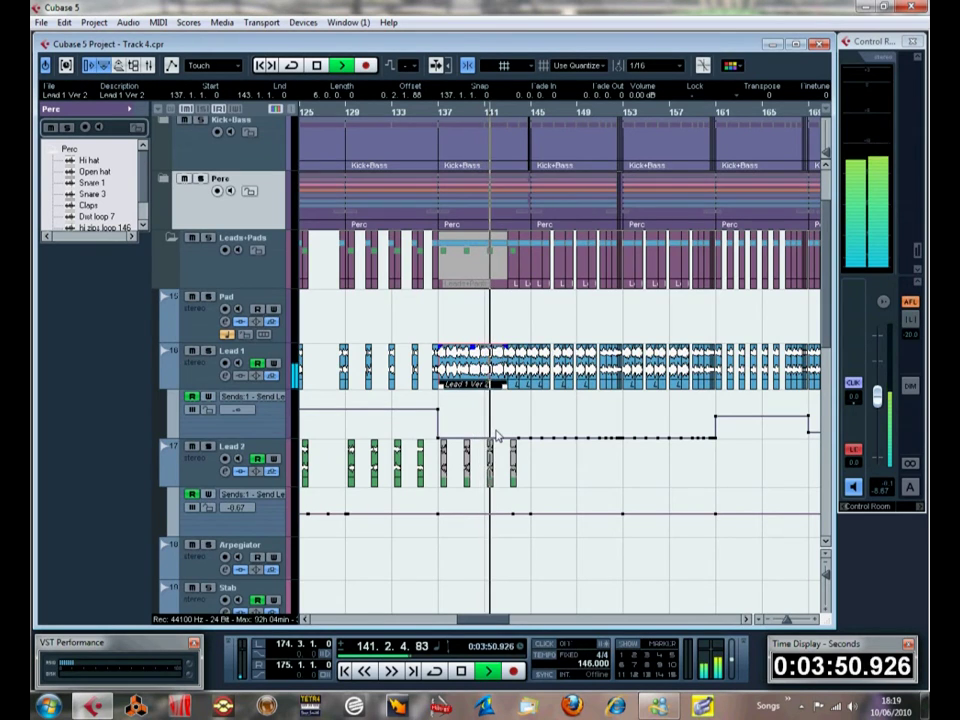
scroll(495, 434, "up", 2)
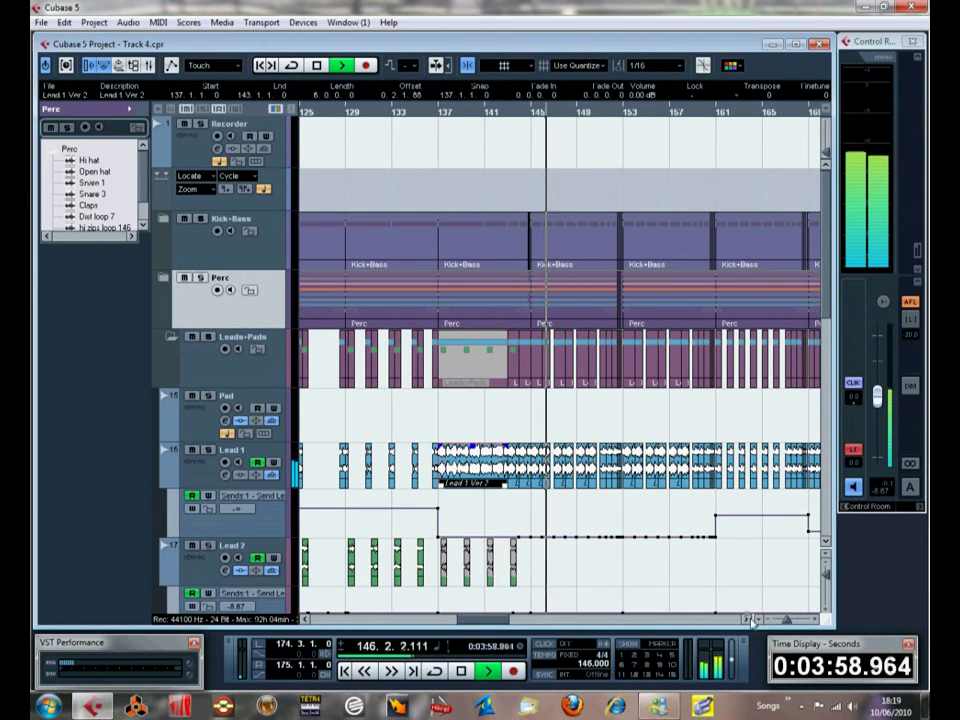
scroll(501, 300, "right", 2)
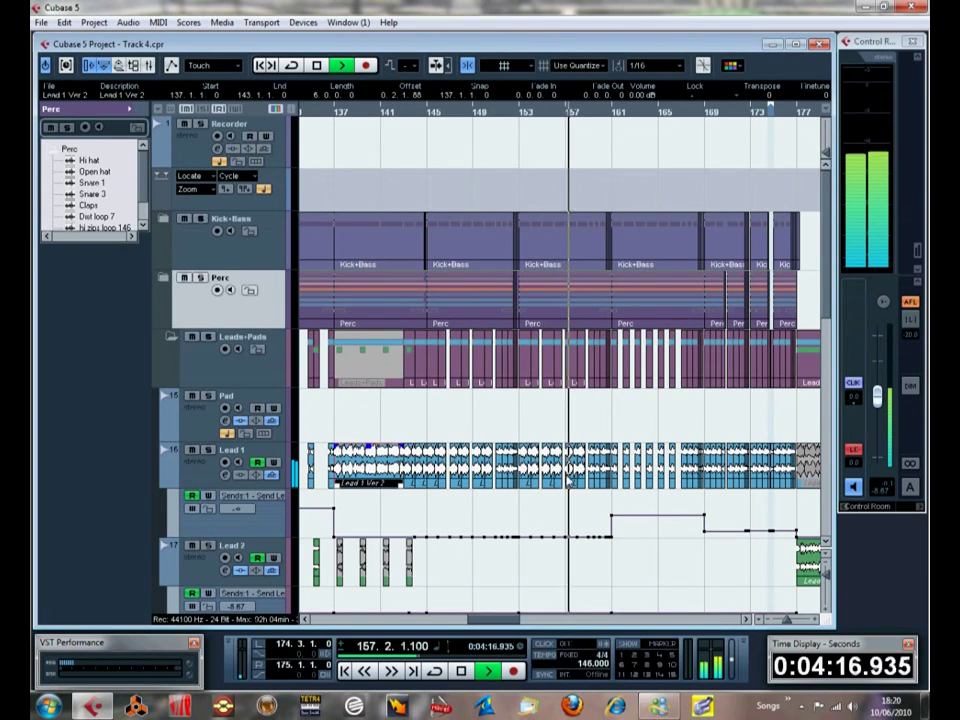
left_click(749, 621)
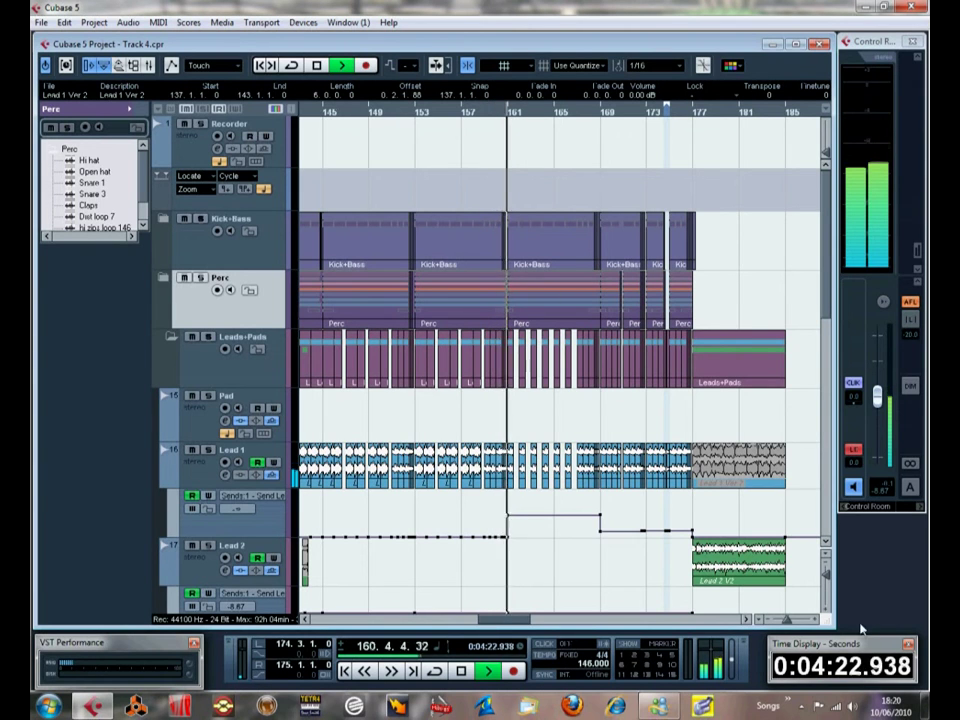
left_click(816, 621)
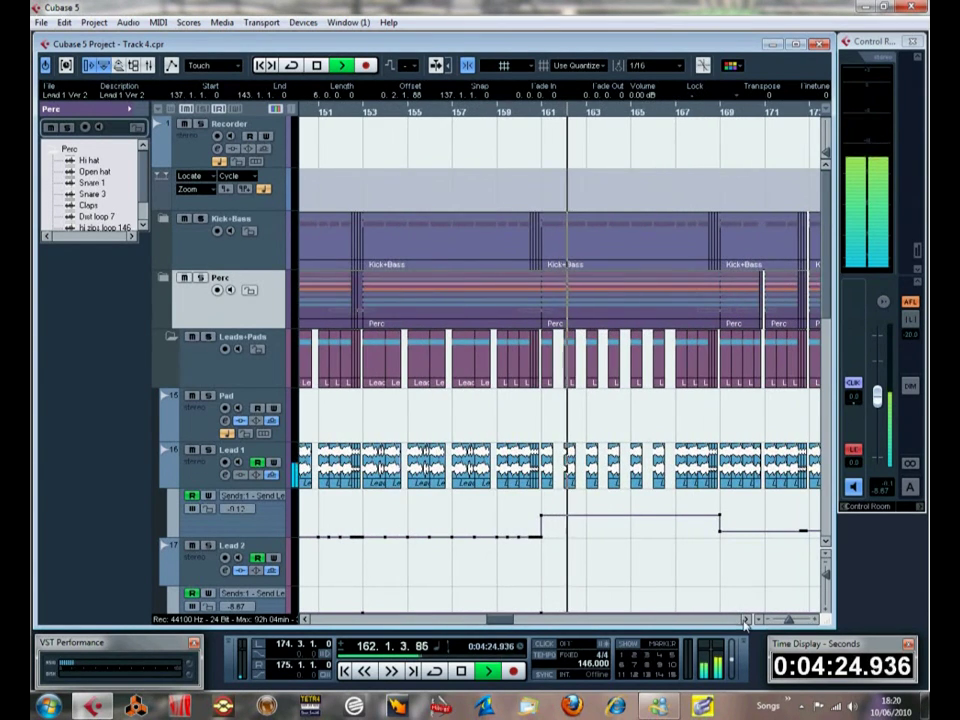
scroll(430, 486, "right", 2)
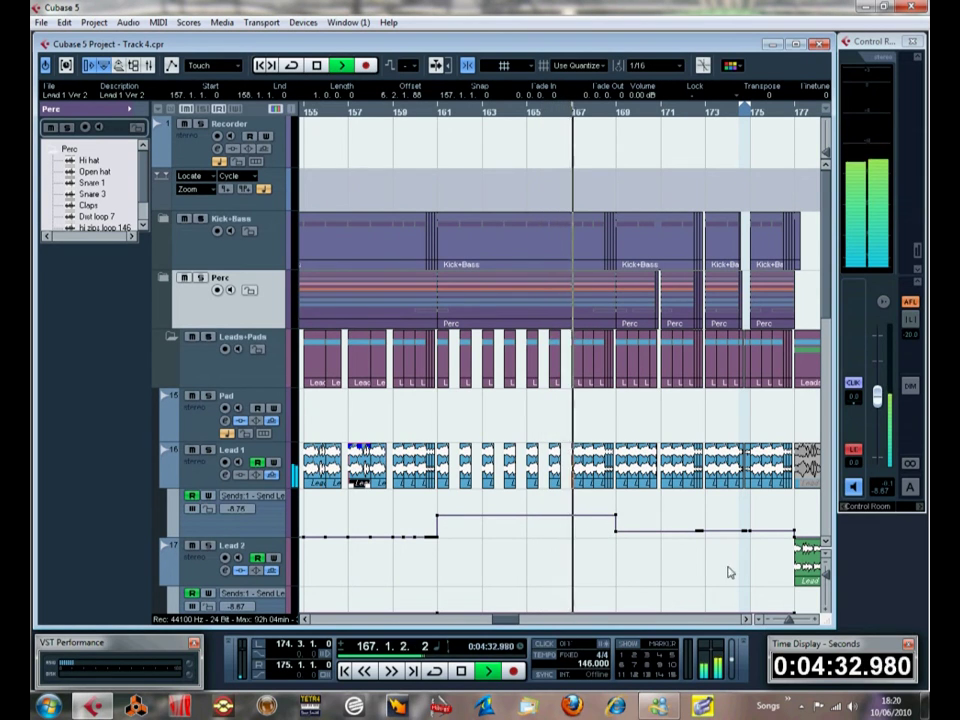
scroll(620, 578, "right", 2)
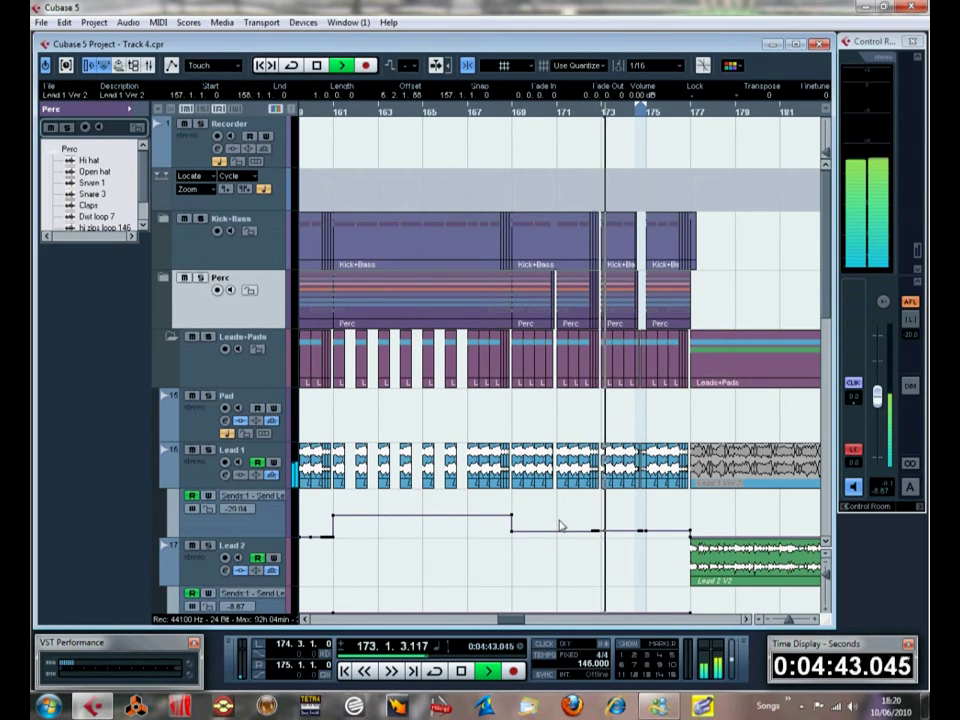
left_click_drag(511, 624, 516, 624)
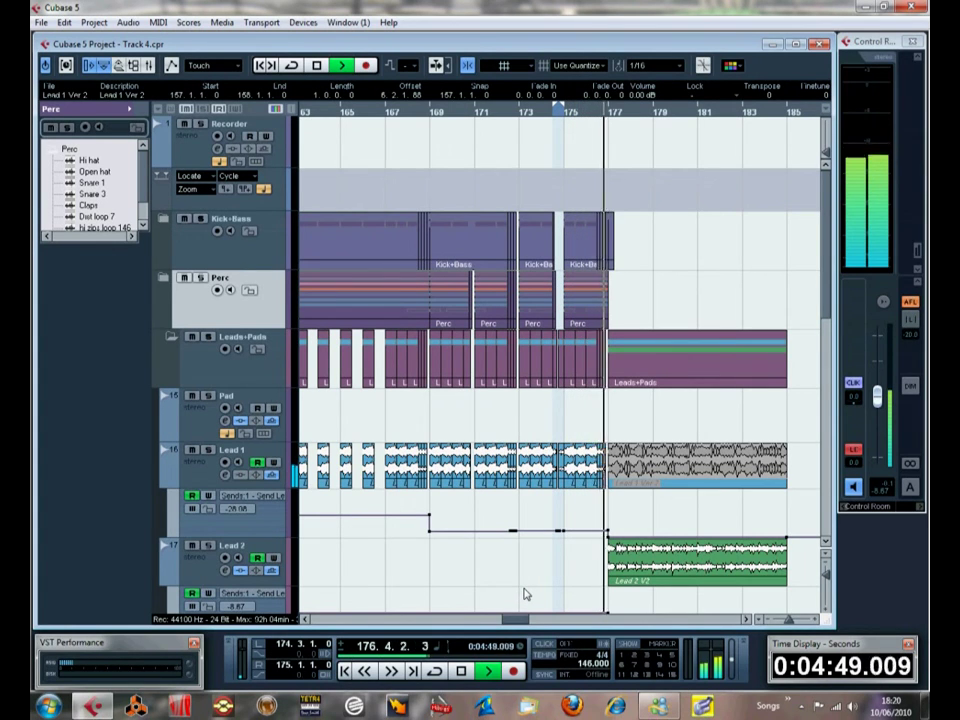
Step: Stop playback and set the cycle range from bar 169 to bar 177
key("space")
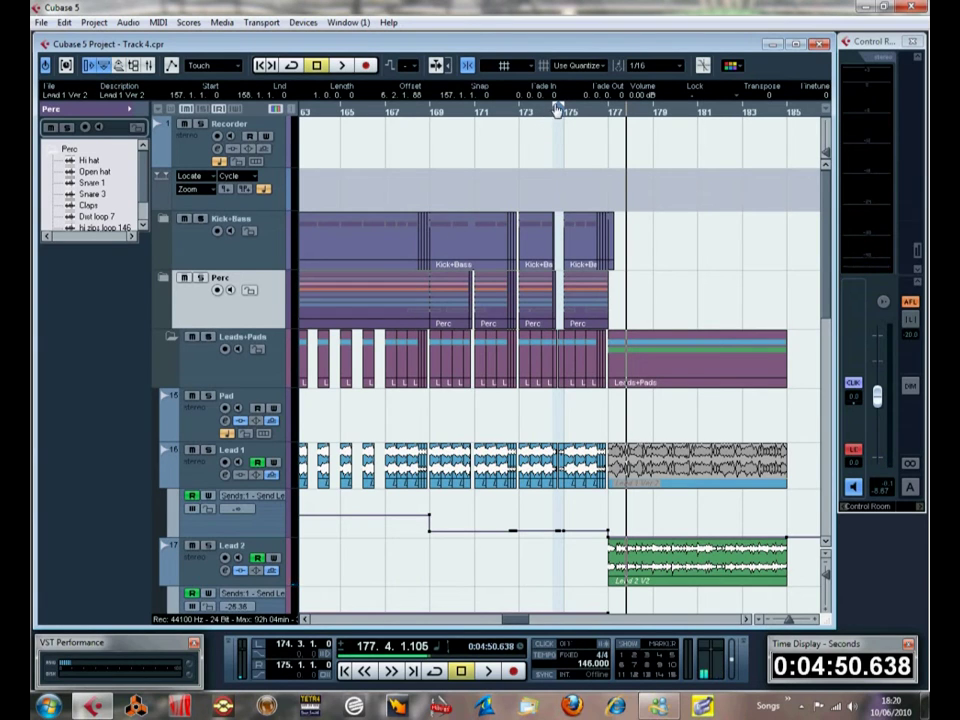
left_click(433, 125)
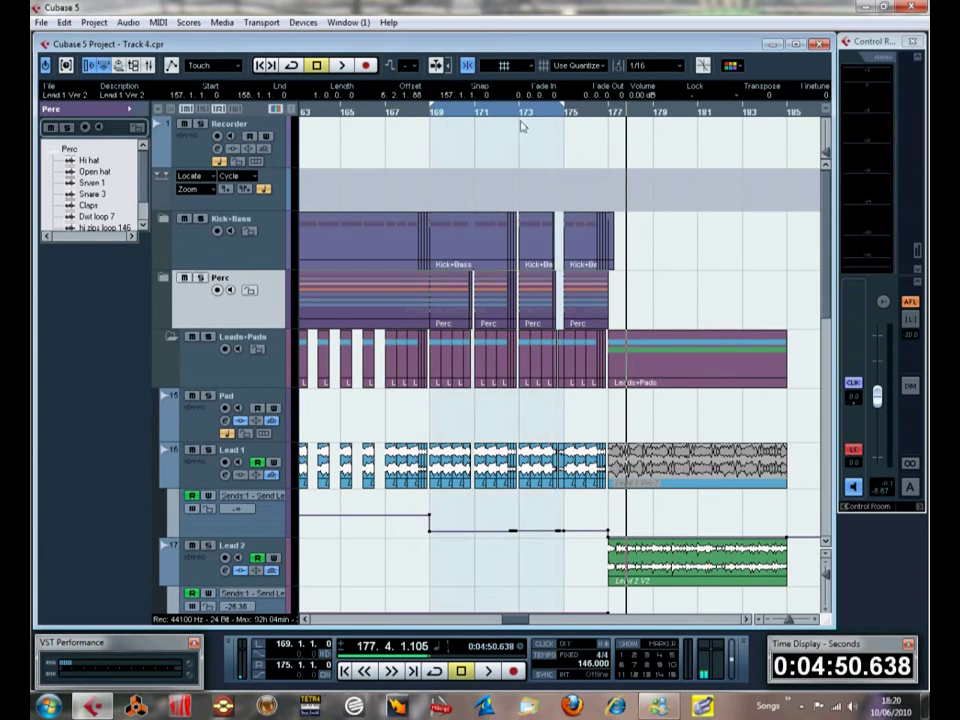
left_click(610, 122, "alt")
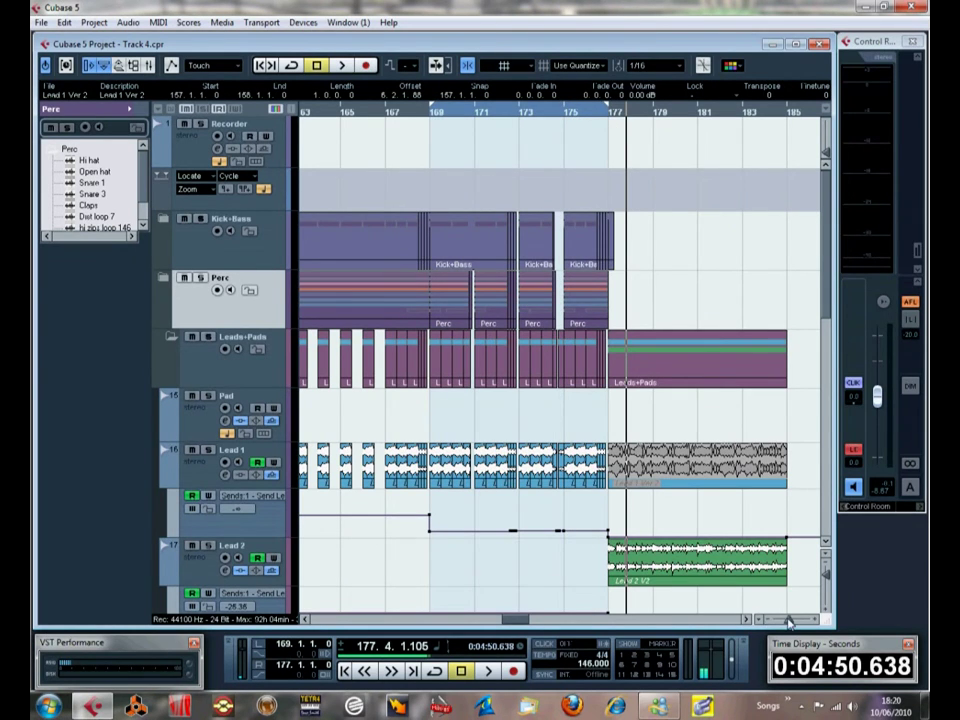
Step: Zoom in on bars 168–177 and move the playback position back to bar 169
key("h")
key("h")
key("h")
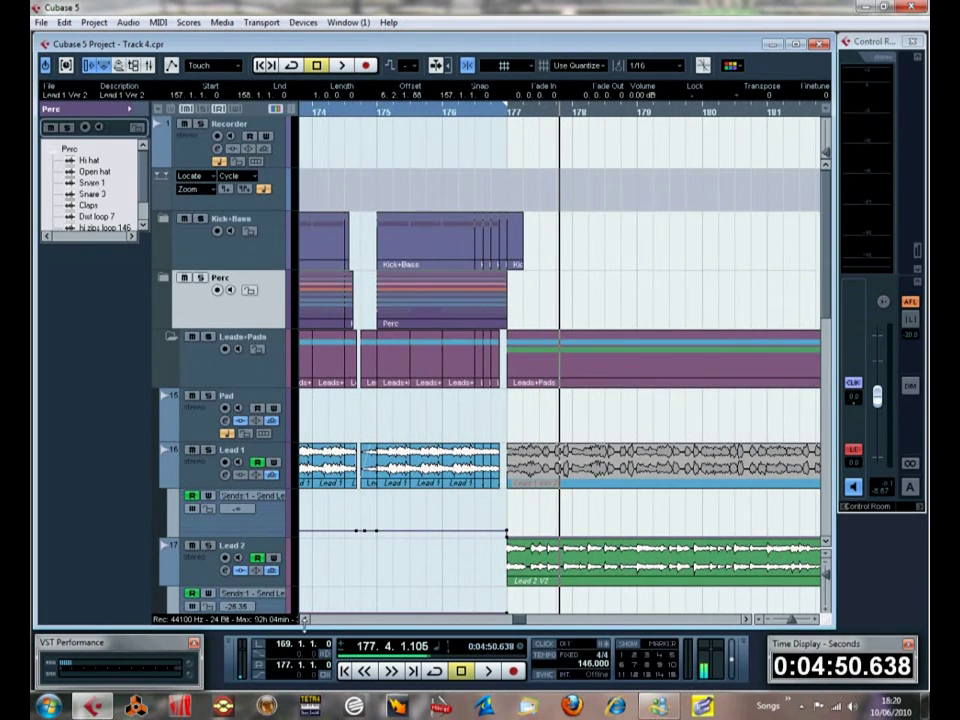
left_click(305, 620)
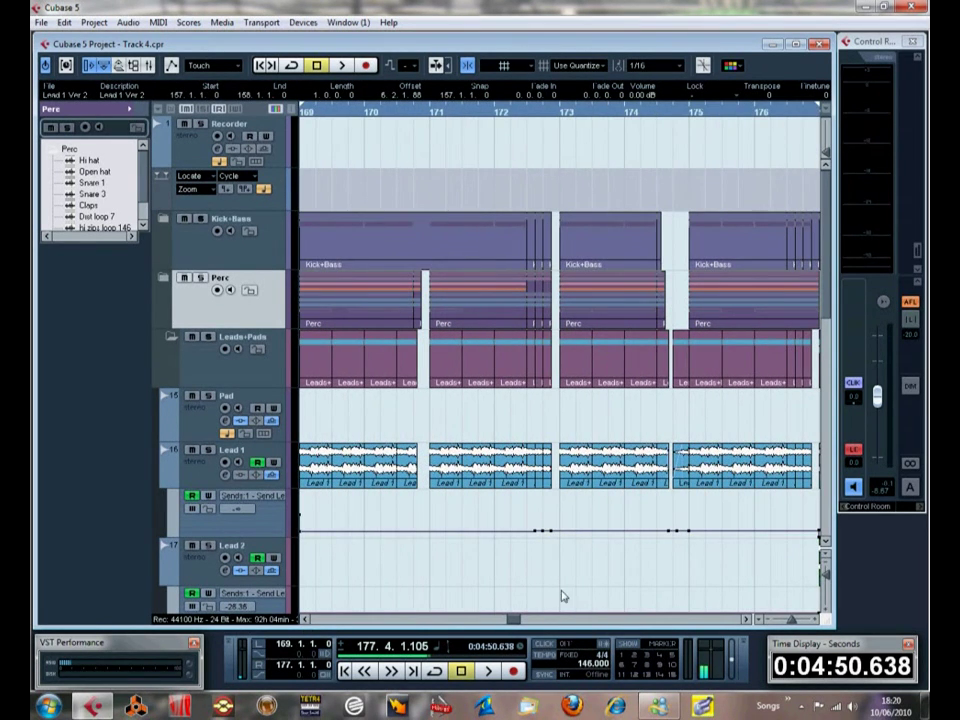
key("g")
key("g")
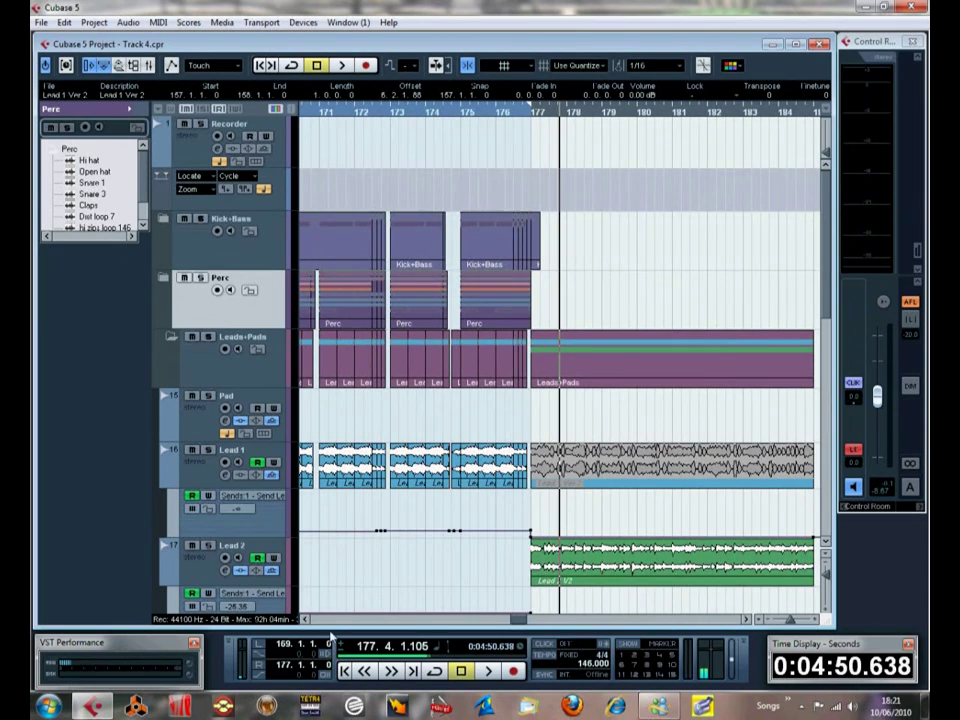
left_click(306, 620)
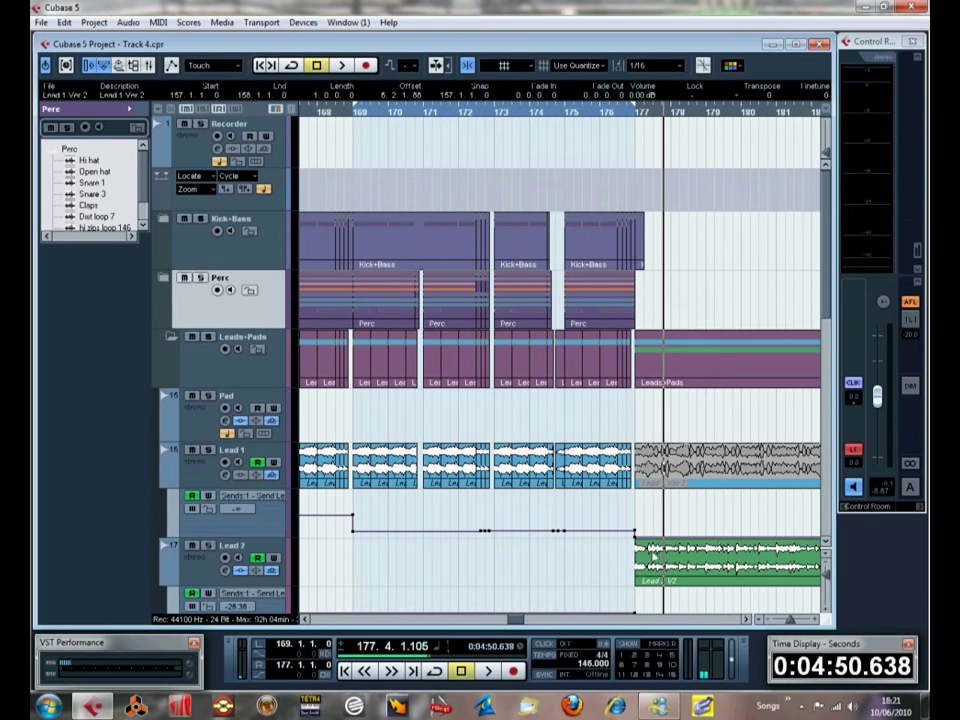
left_click_drag(352, 120, 228, 293)
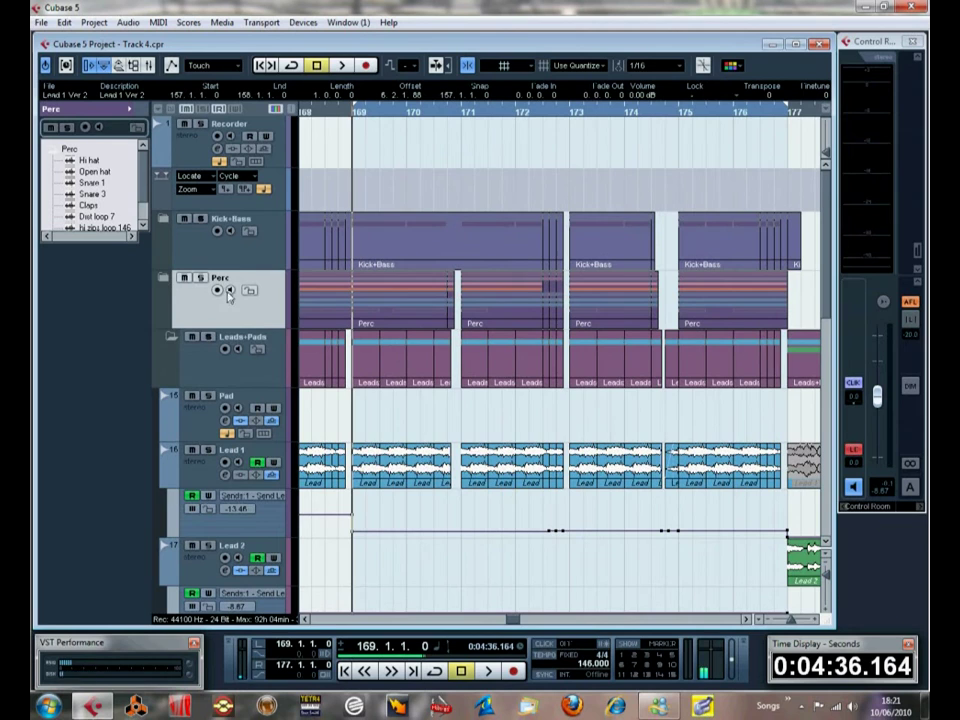
Step: Expand the Perc and Kick+Bass folders to reveal Kick, Bass, Alien303 and the percussion sub-tracks
left_click(168, 284)
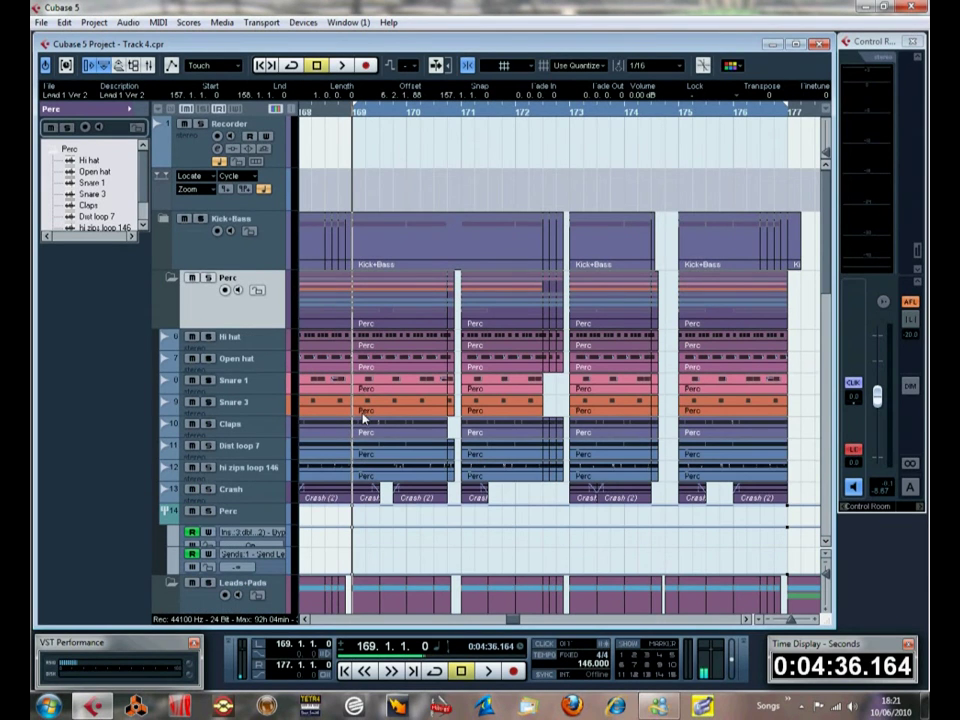
left_click(163, 218)
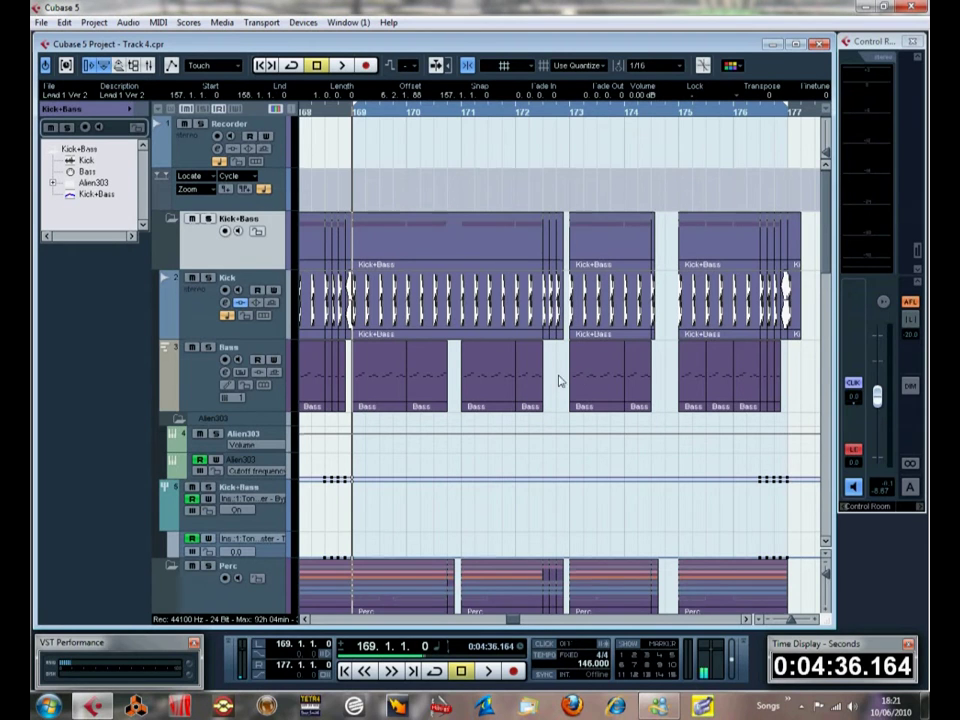
Step: Play a short stretch of the Lead 1 stutter from bar 172.3
scroll(555, 330, "down", 2)
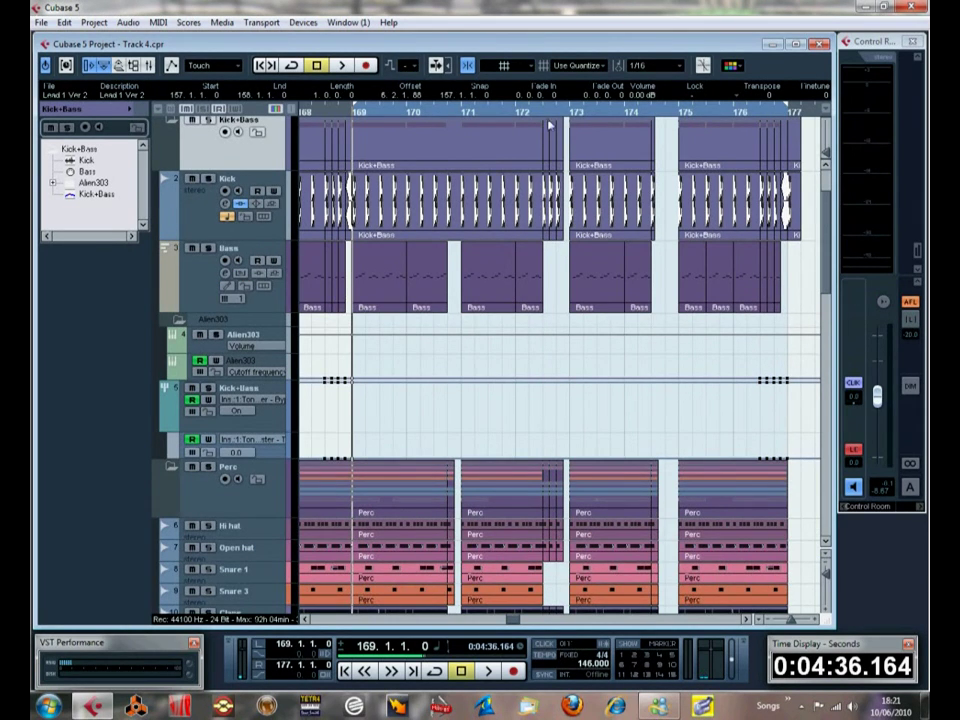
left_click_drag(548, 122, 539, 157)
scroll(612, 380, "down", 2)
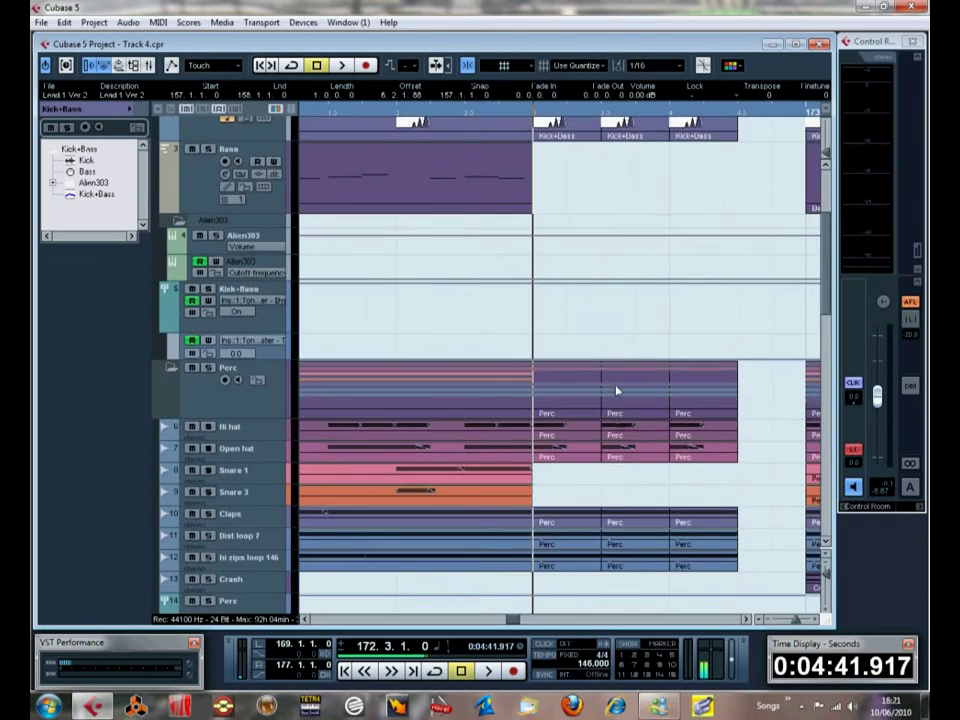
scroll(618, 427, "down", 4)
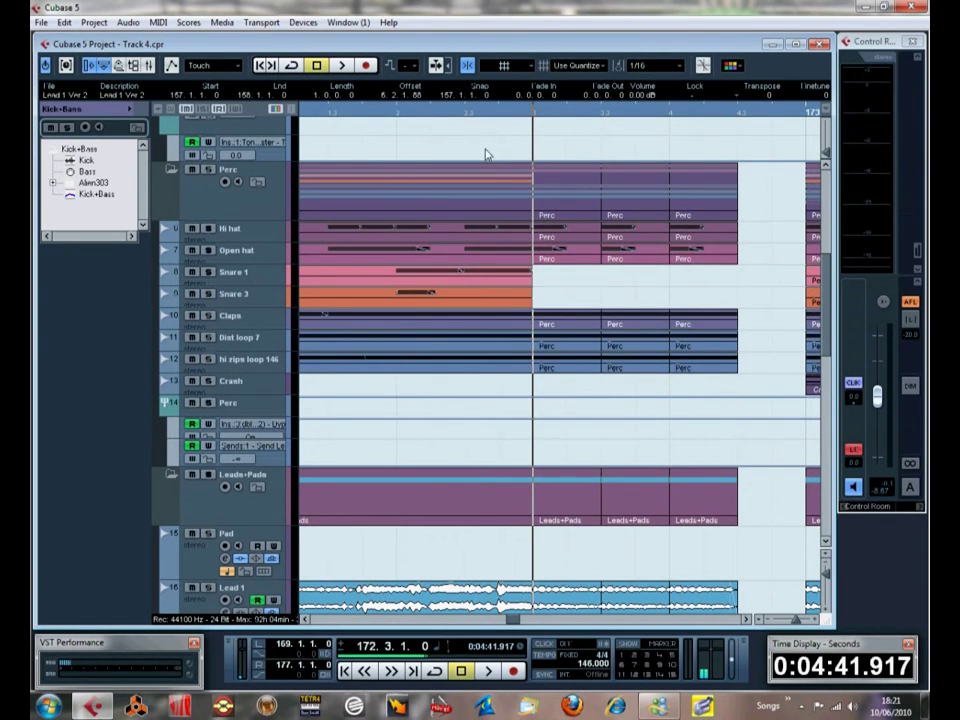
key("space")
key("space")
scroll(636, 394, "down", 6)
scroll(637, 396, "up", 2)
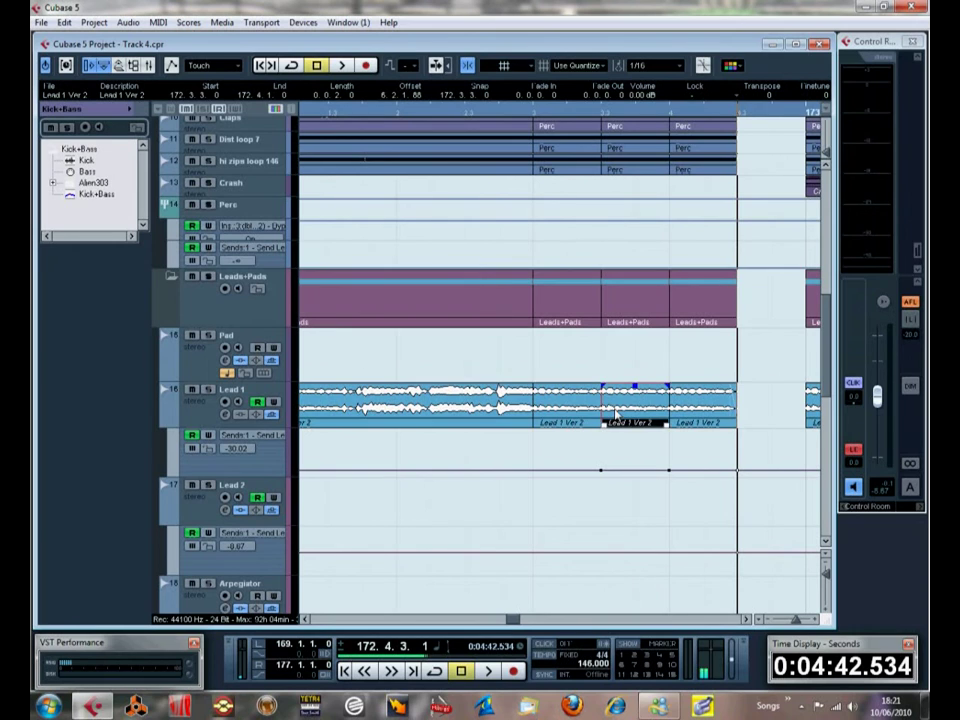
Step: Select the next Lead 1 Ver 2 event and set the playback position to 174.2.4
left_click(699, 422)
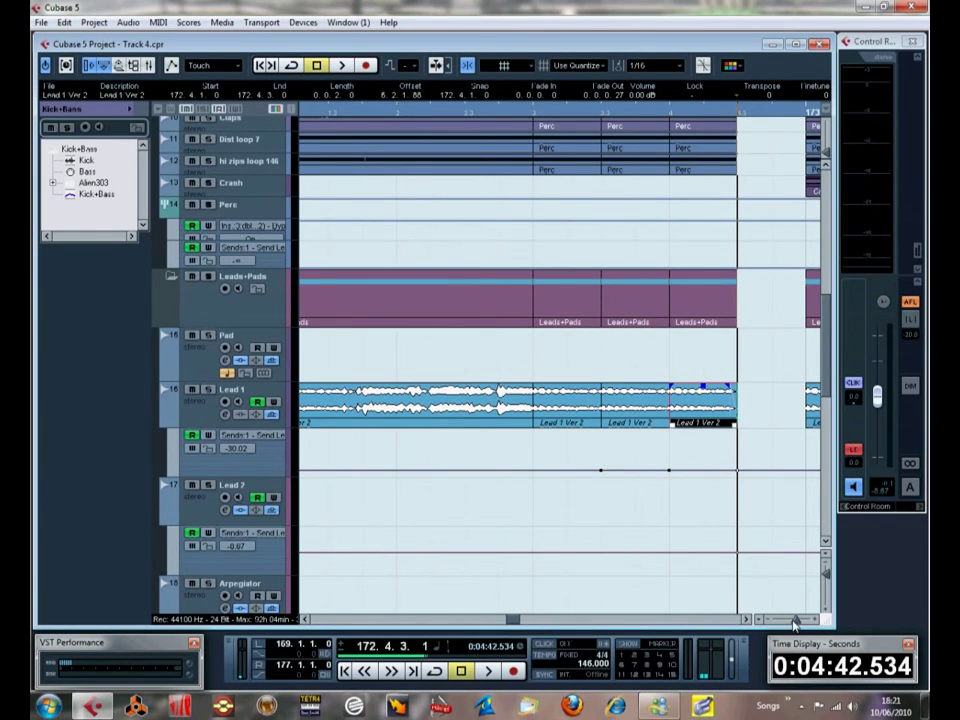
left_click_drag(795, 624, 791, 621)
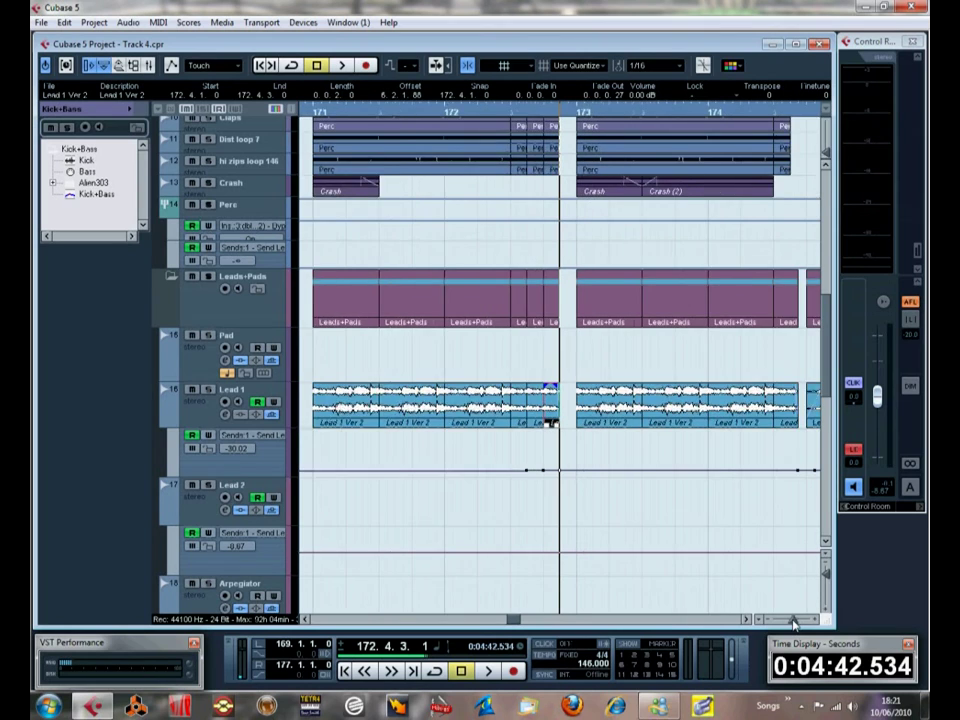
left_click(742, 118)
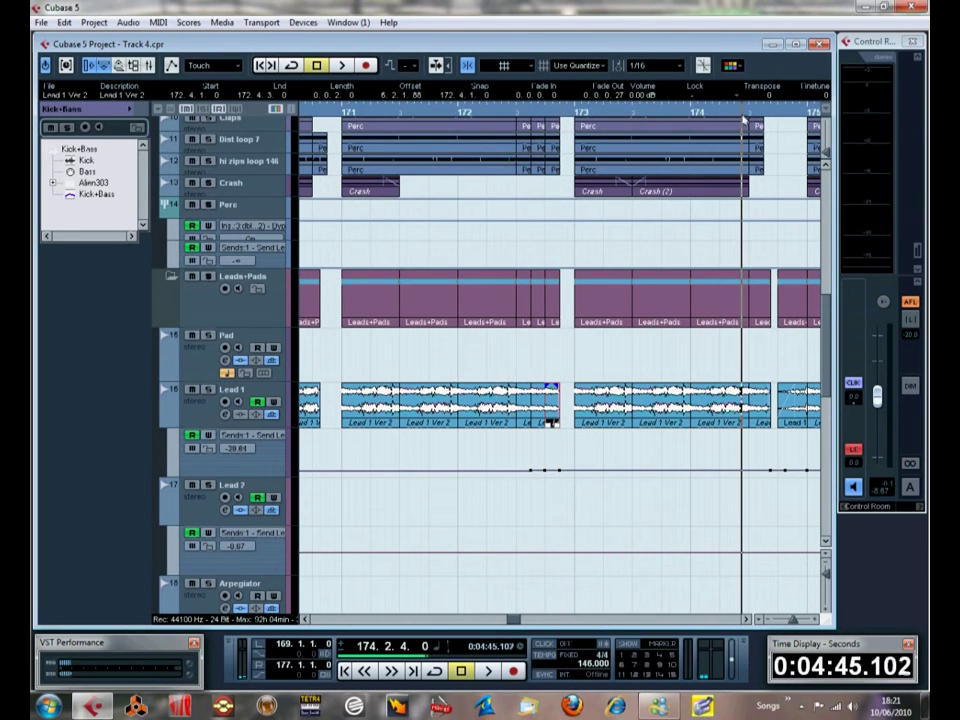
left_click(747, 621)
Step: Select the Kick+Bass event at bar 174.3 and the Lead 1 Ver 2 events either side of the gap
scroll(602, 441, "up", 5)
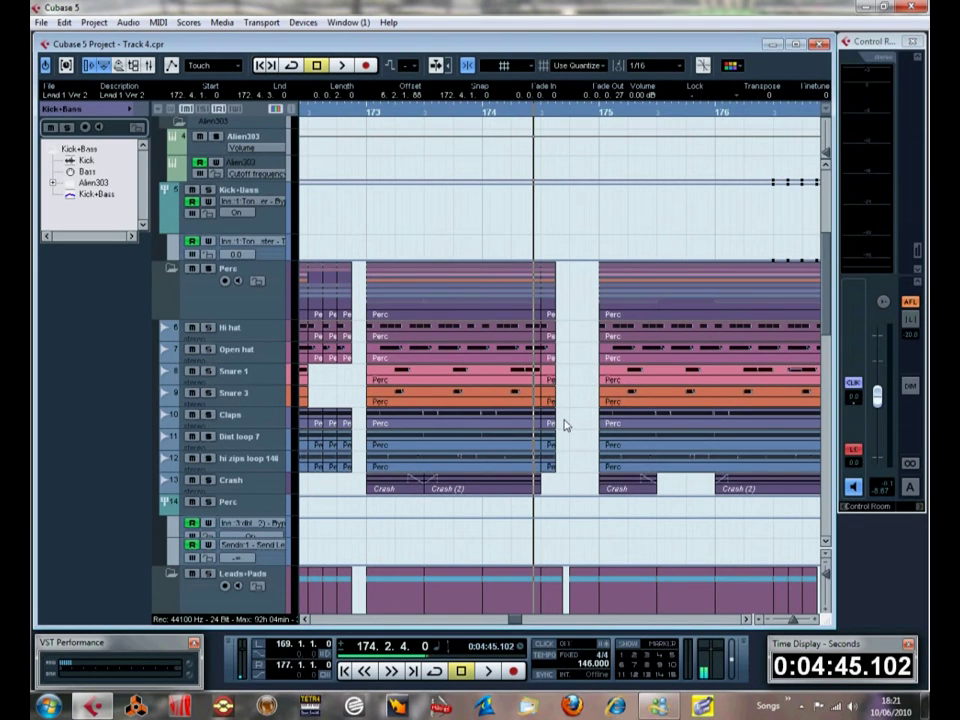
scroll(563, 424, "up", 5)
left_click(543, 296)
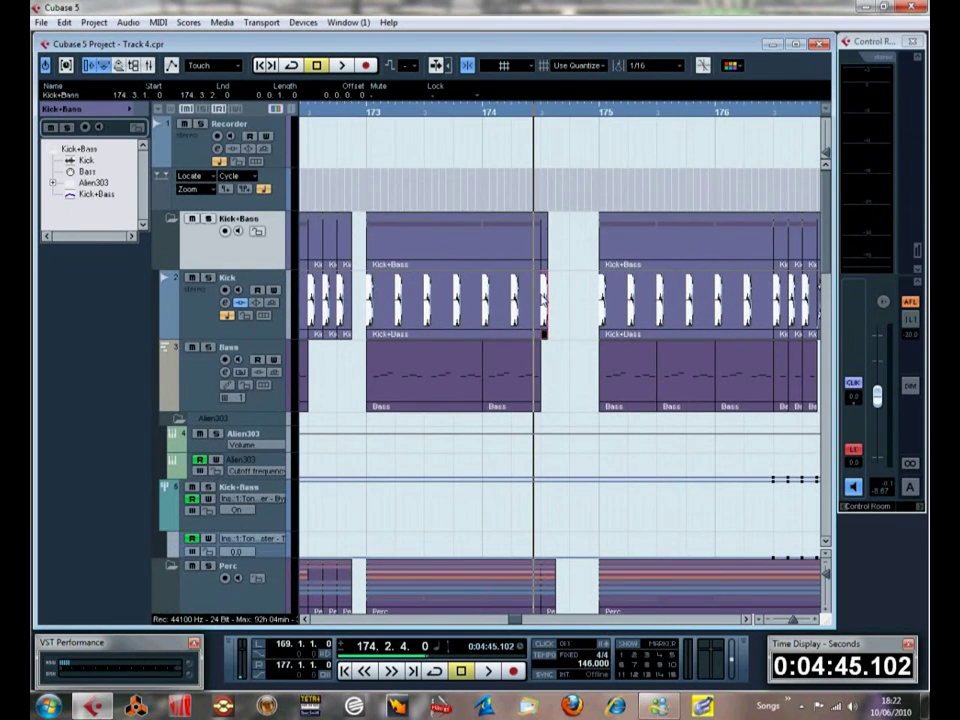
scroll(576, 474, "down", 8)
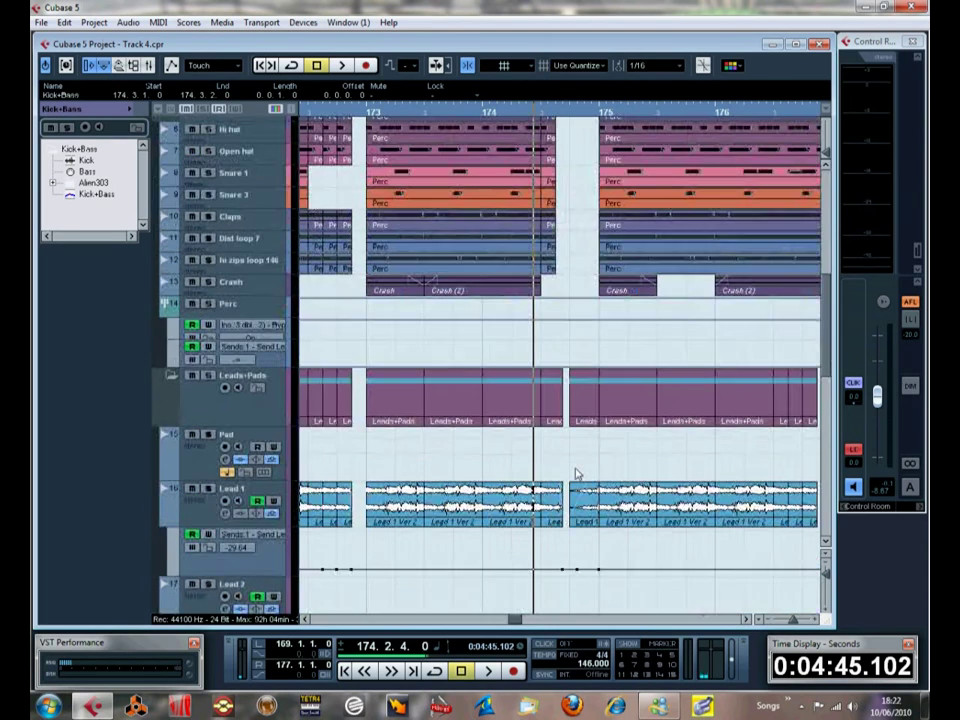
left_click(555, 506)
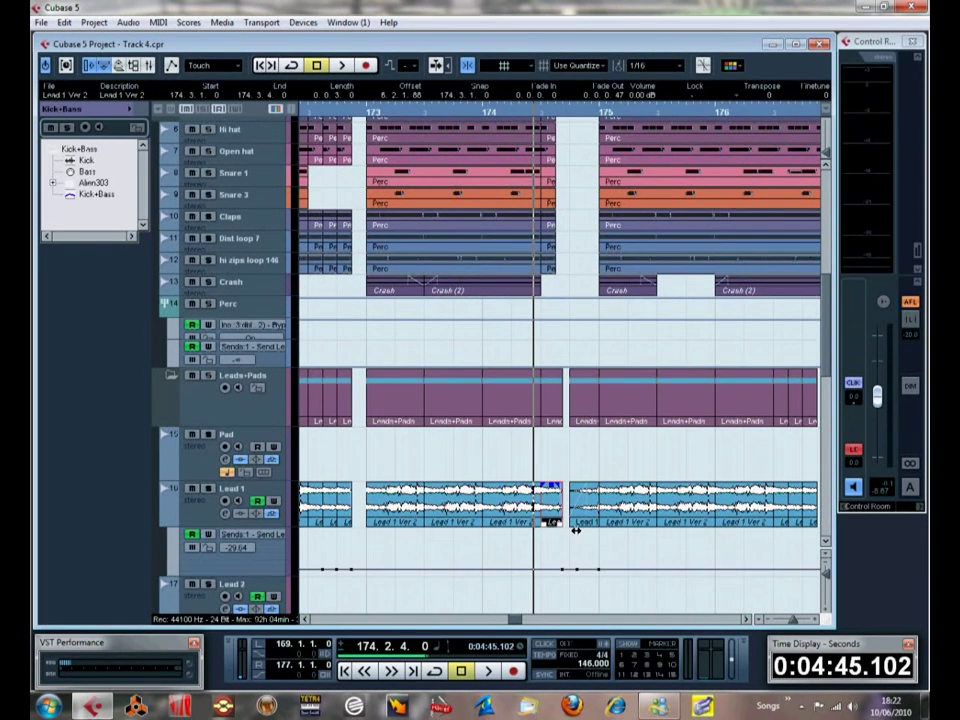
left_click(586, 507)
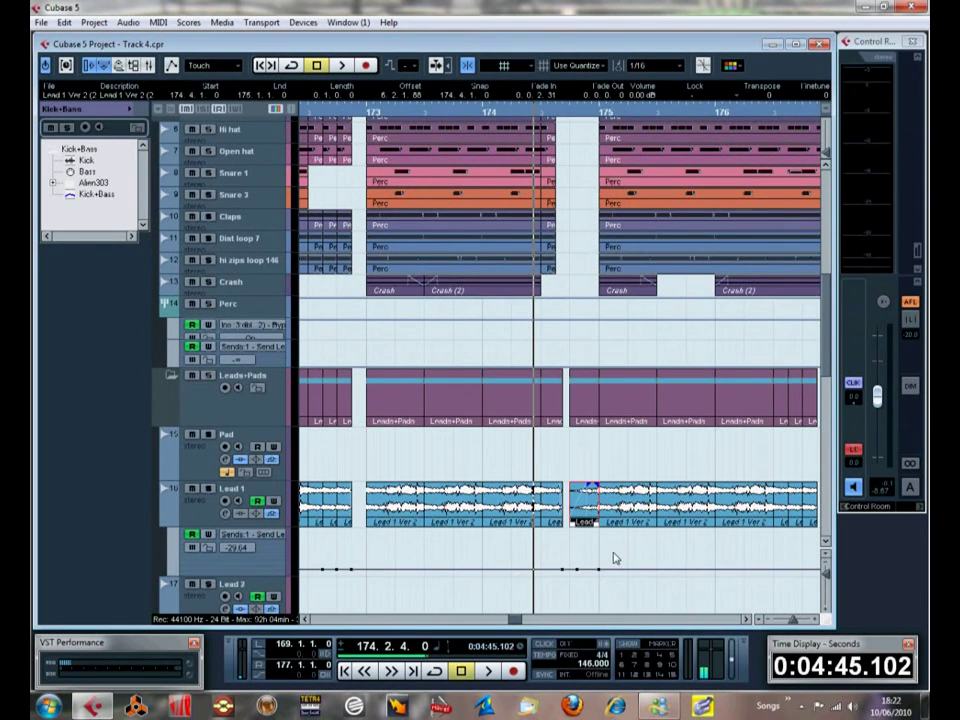
Step: Play back from bar 174.2.4 and zoom out to show bars 169–181
key("space")
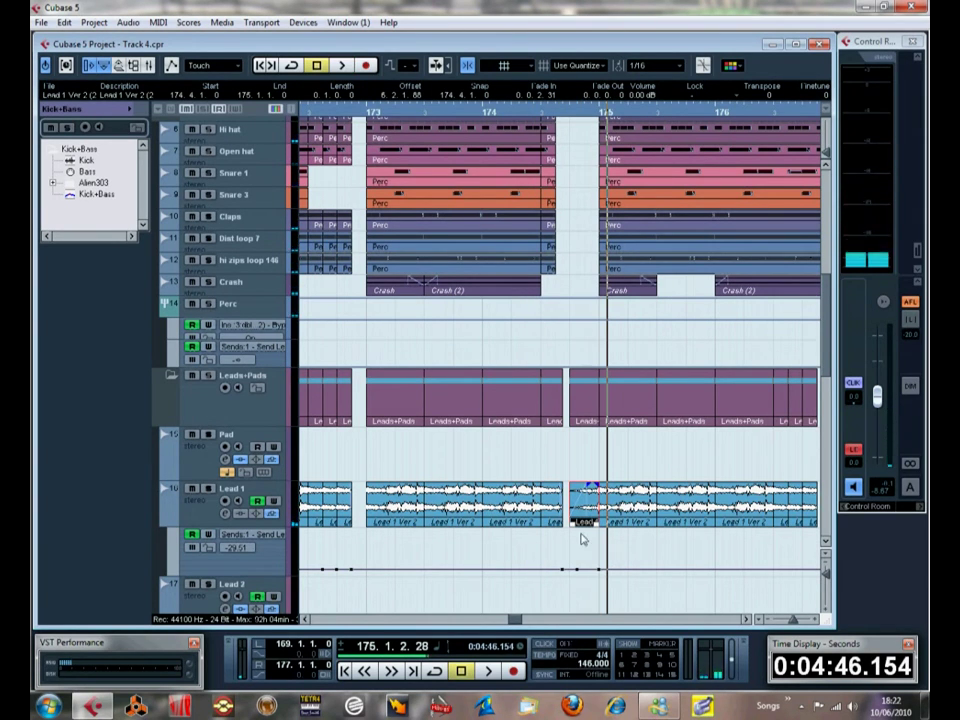
scroll(562, 410, "up", 5)
scroll(560, 413, "up", 3)
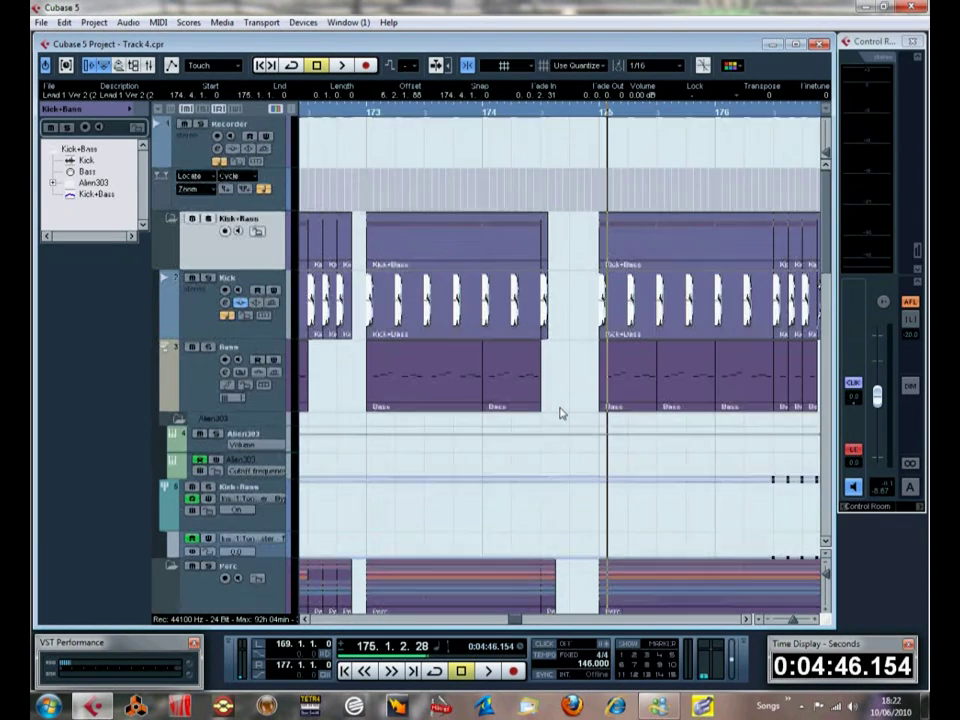
scroll(565, 519, "down", 5)
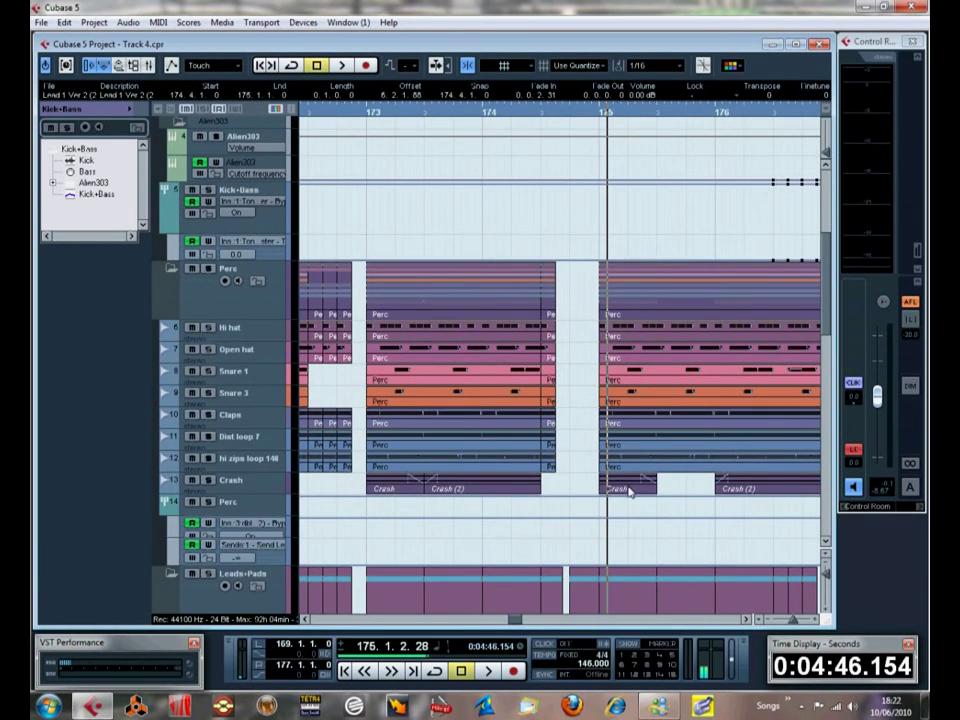
left_click_drag(795, 622, 767, 620)
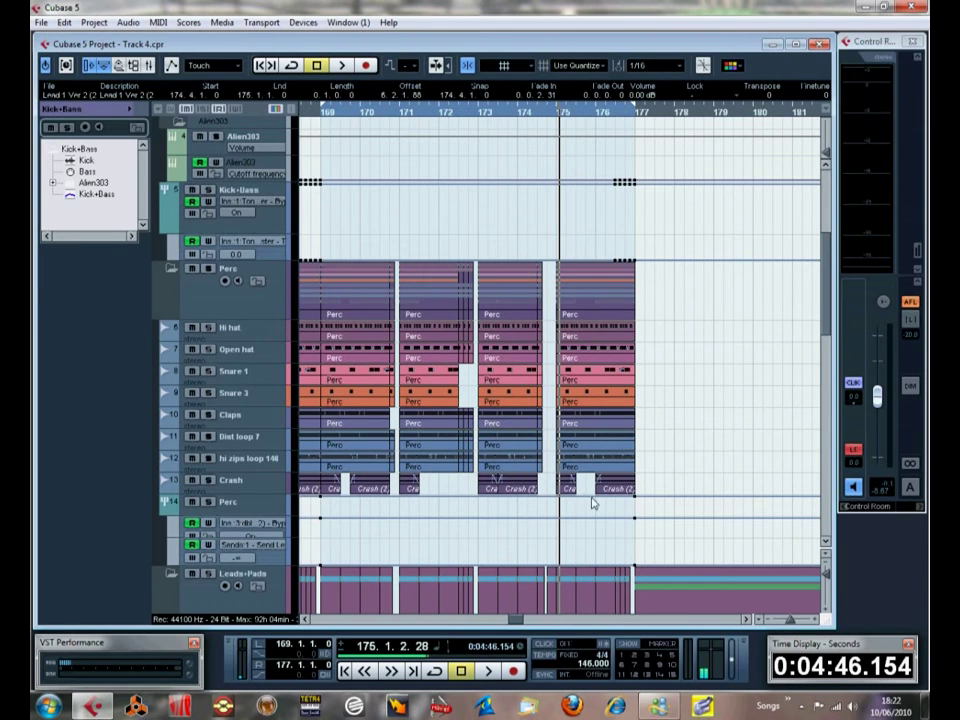
Step: Play the break from about bar 168.4 through bar 177, stop, and scroll down to Pad and Lead 1
left_click(318, 116)
key("space")
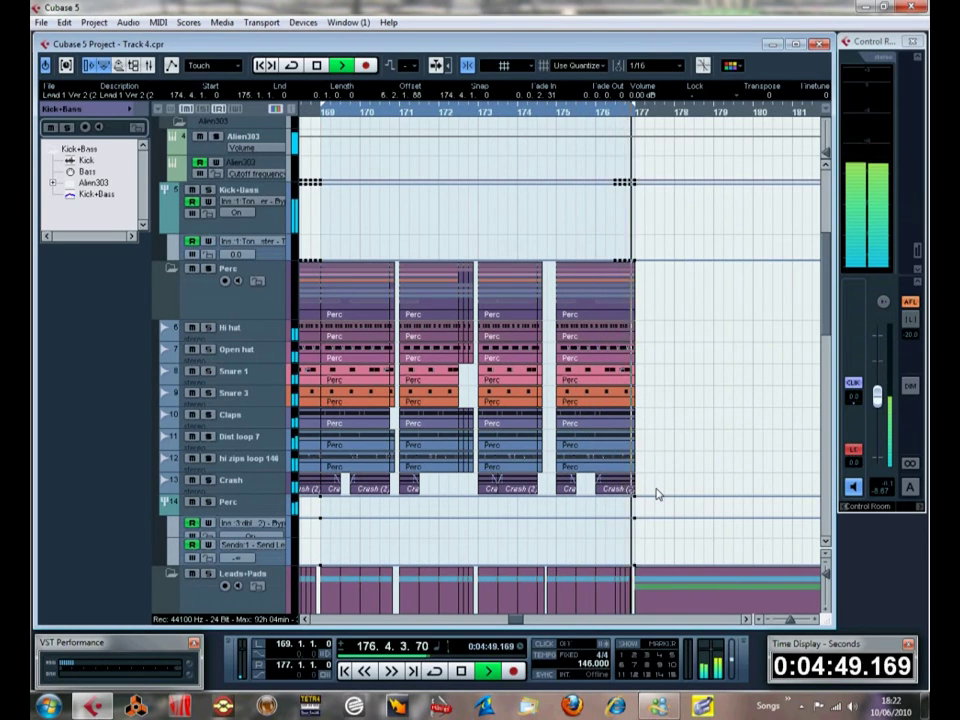
key("space")
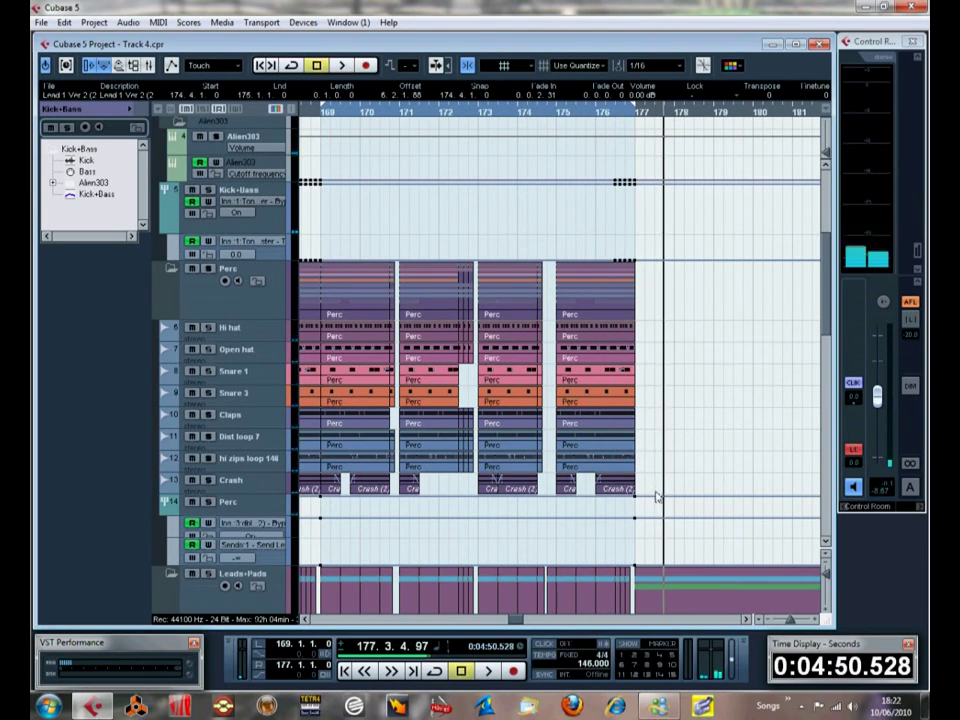
scroll(656, 496, "down", 3)
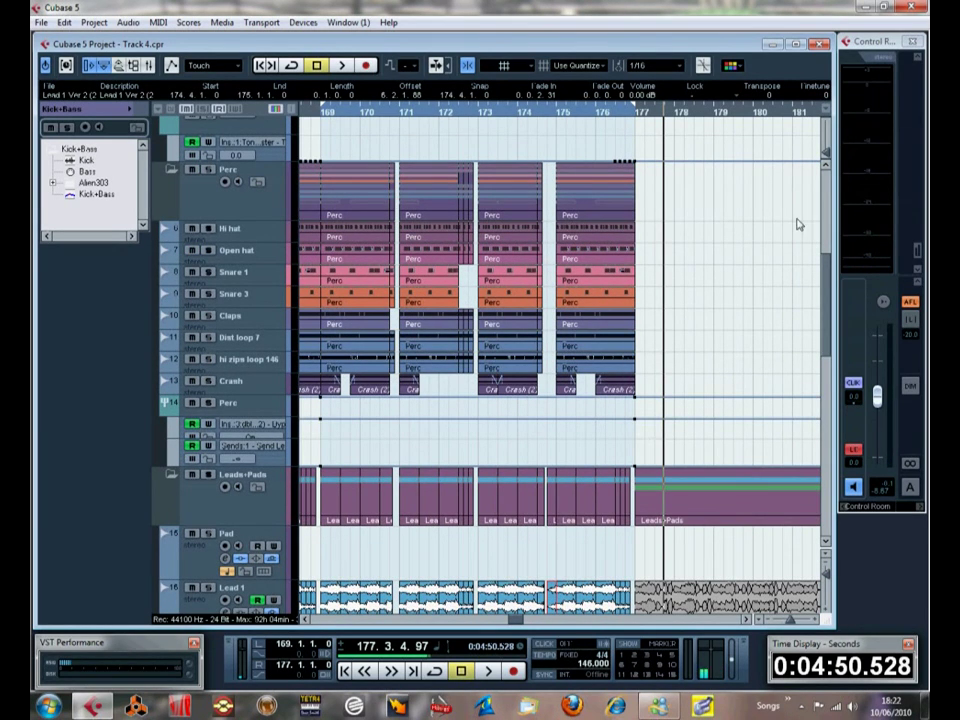
Step: Add a raised send automation point just before bar 177 and check it by playing from bar 176
left_click(630, 468)
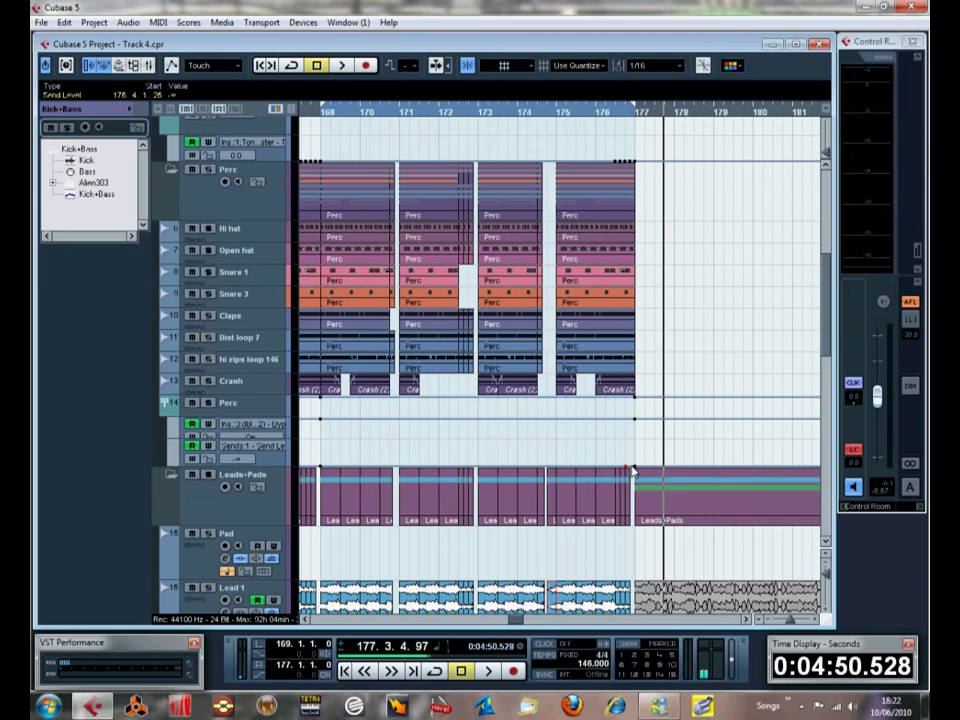
mouse_move(630, 470)
left_mouse_down()
mouse_move(624, 455)
mouse_move(643, 452)
left_mouse_up()
left_click(617, 118)
key("space")
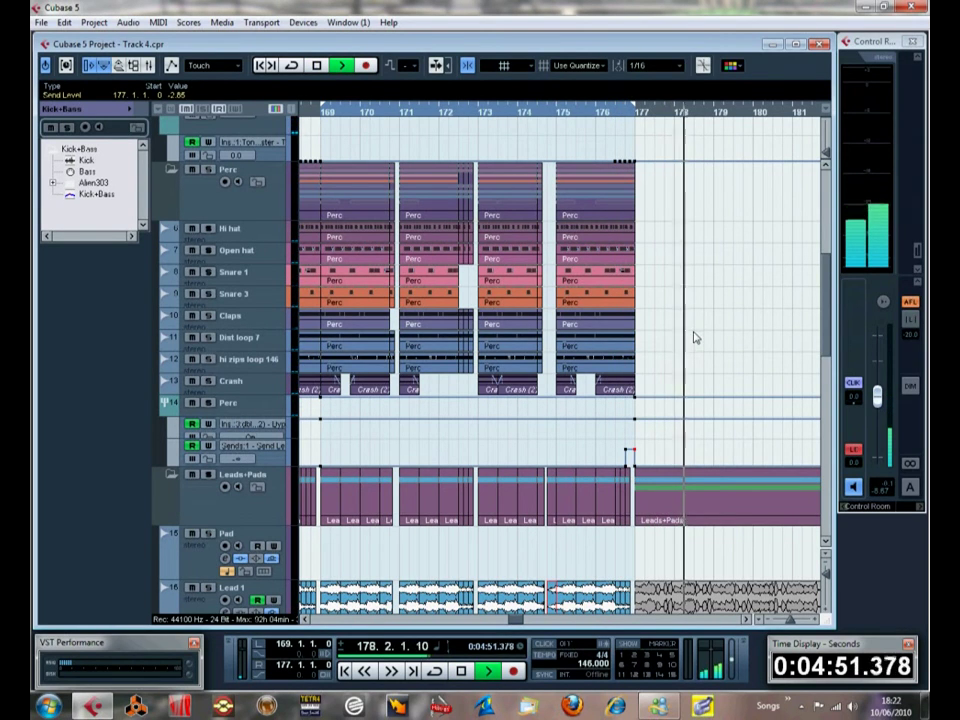
key("space")
Step: Zoom out to bars 163–193 and select the Lead 2 V2 event
scroll(695, 337, "down", 5)
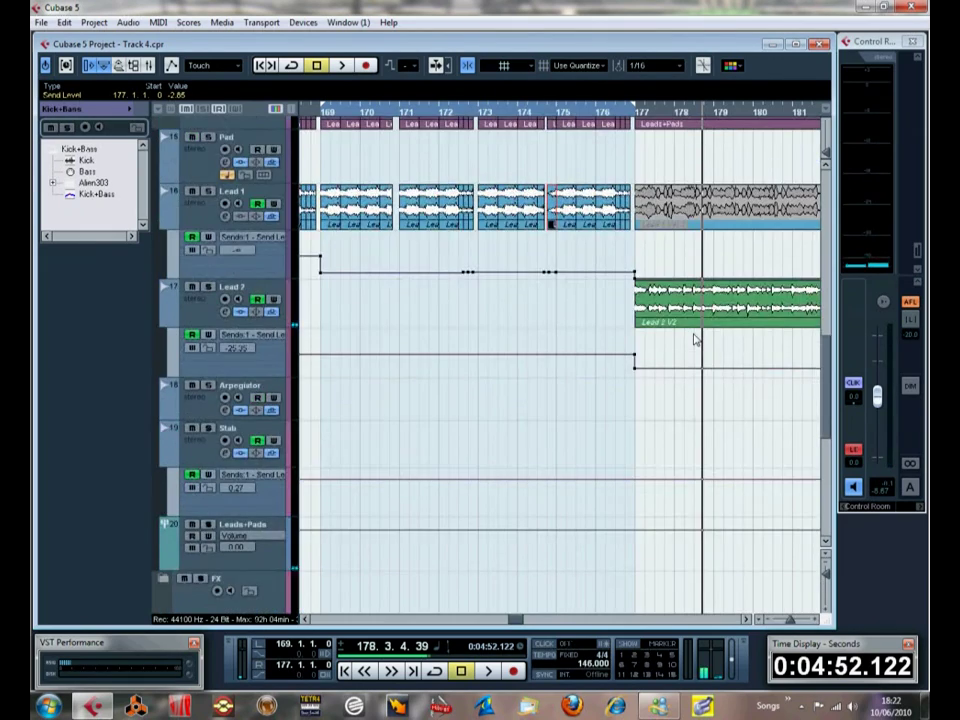
scroll(695, 337, "up", 5)
scroll(695, 337, "down", 4)
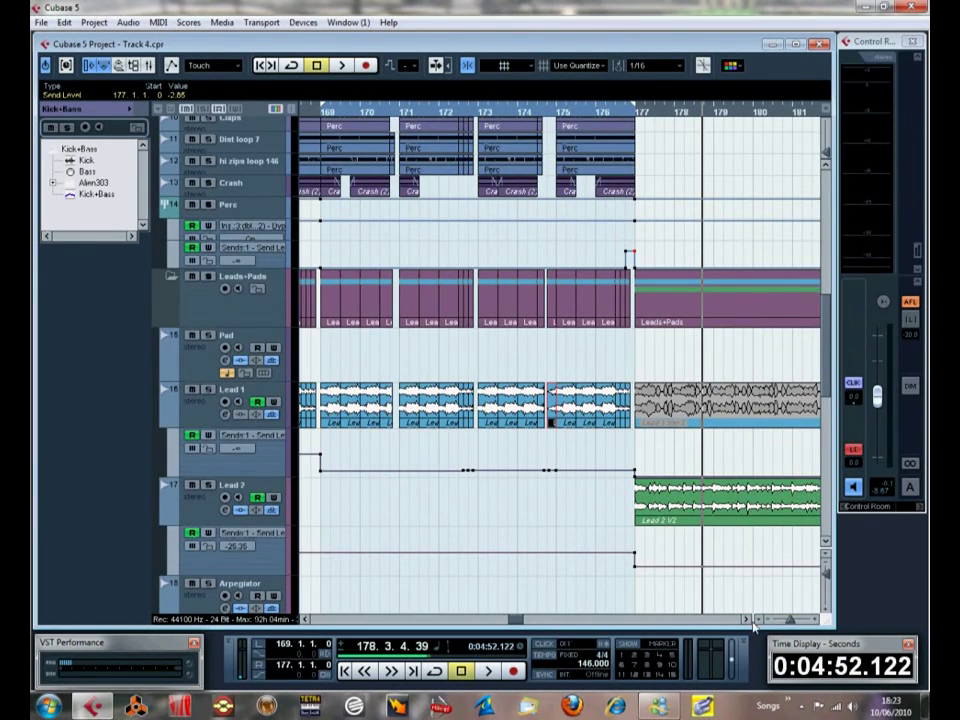
left_click_drag(816, 620, 803, 623)
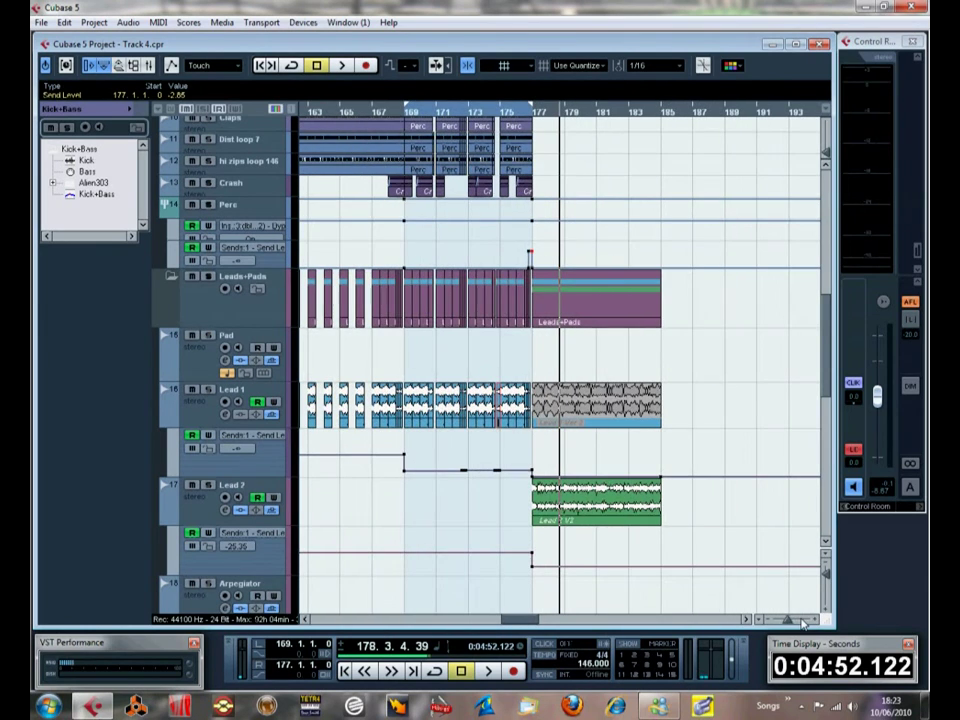
left_click(628, 518)
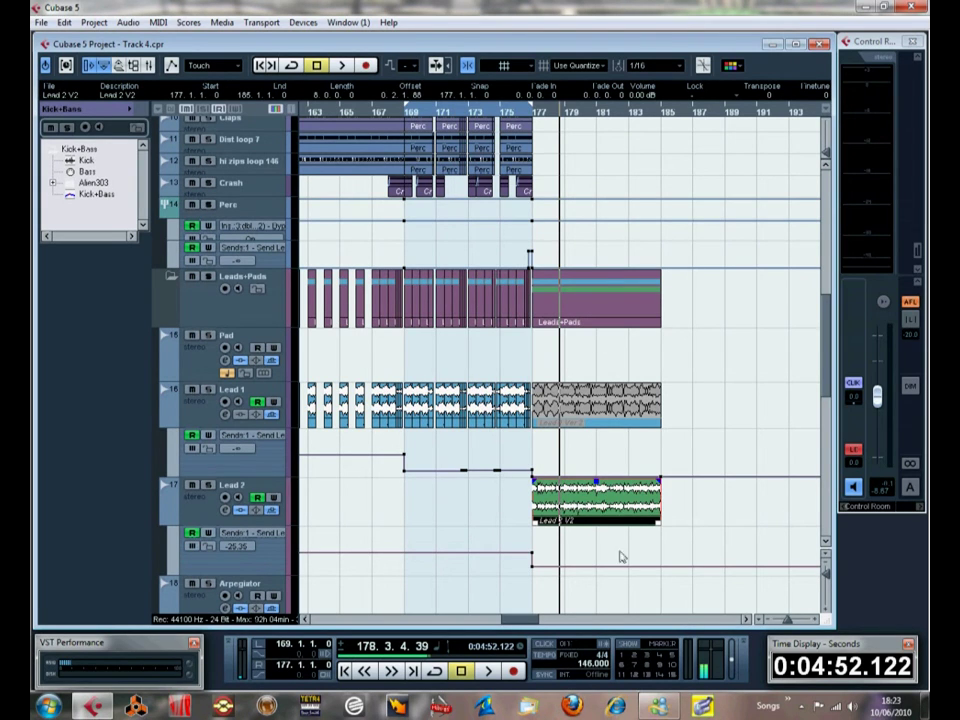
left_click_drag(531, 620, 546, 620)
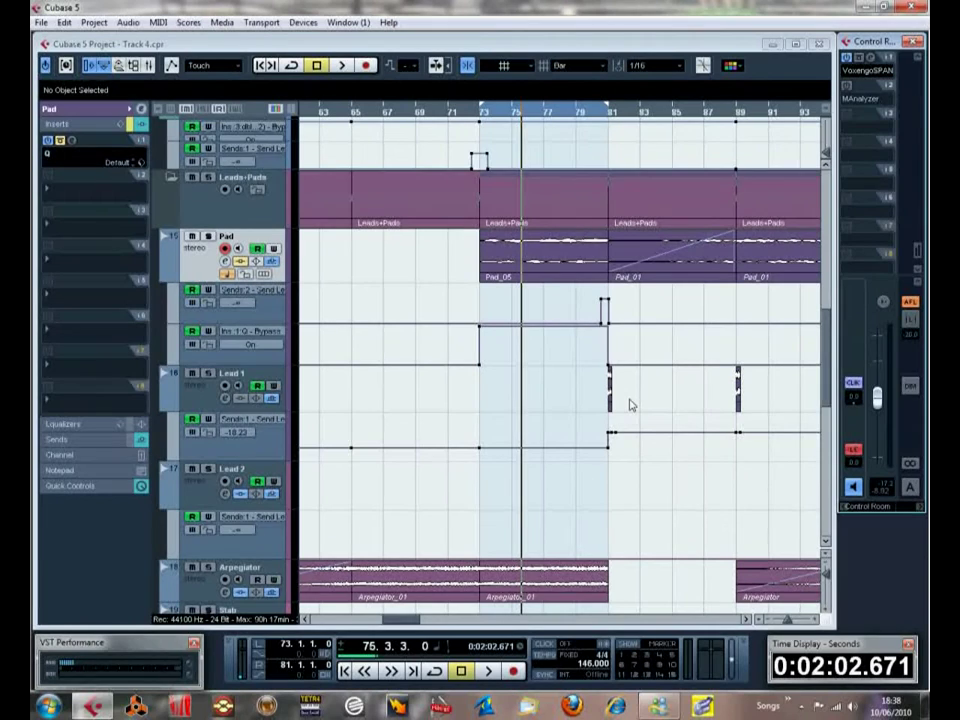
Step: Select the Pad track and play from bar 71 through the bar 73–81 break, then stop
scroll(506, 508, "down", 8)
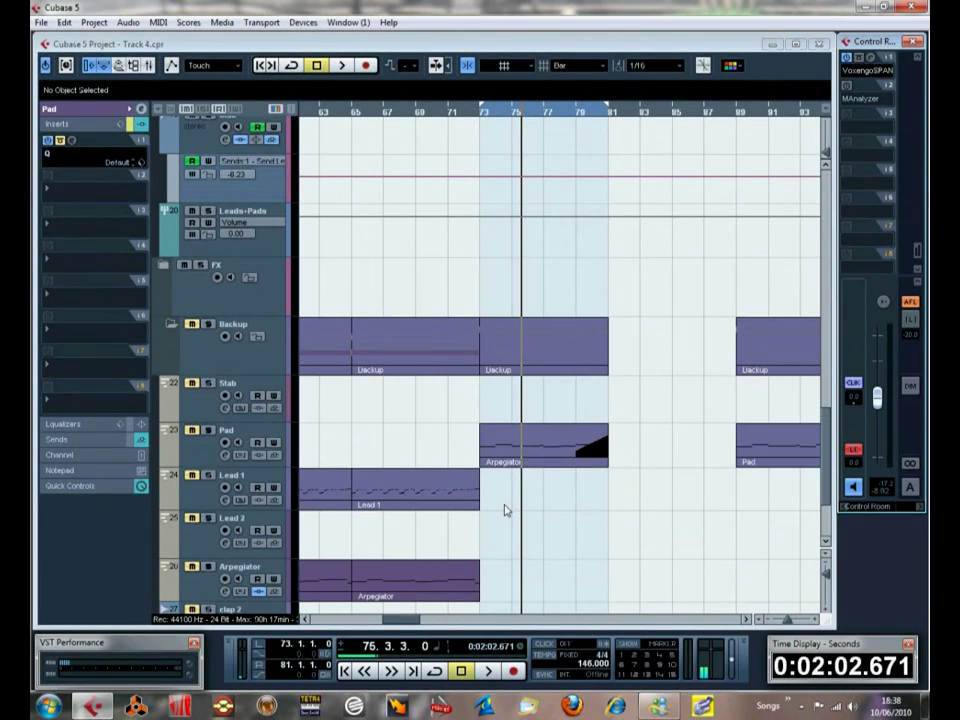
left_click(193, 449)
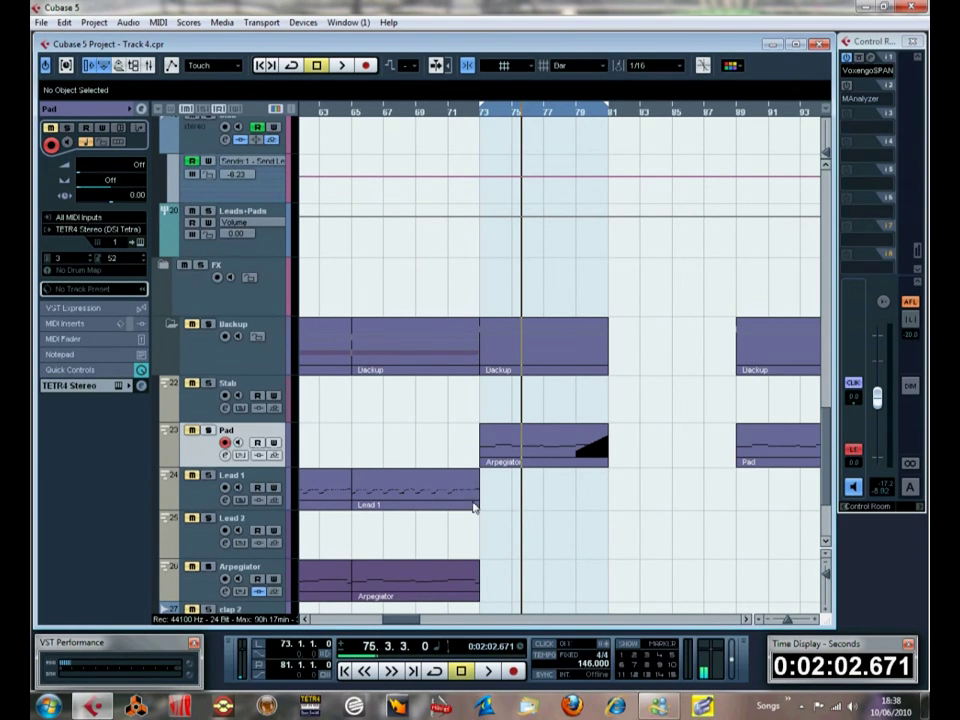
scroll(553, 521, "up", 12)
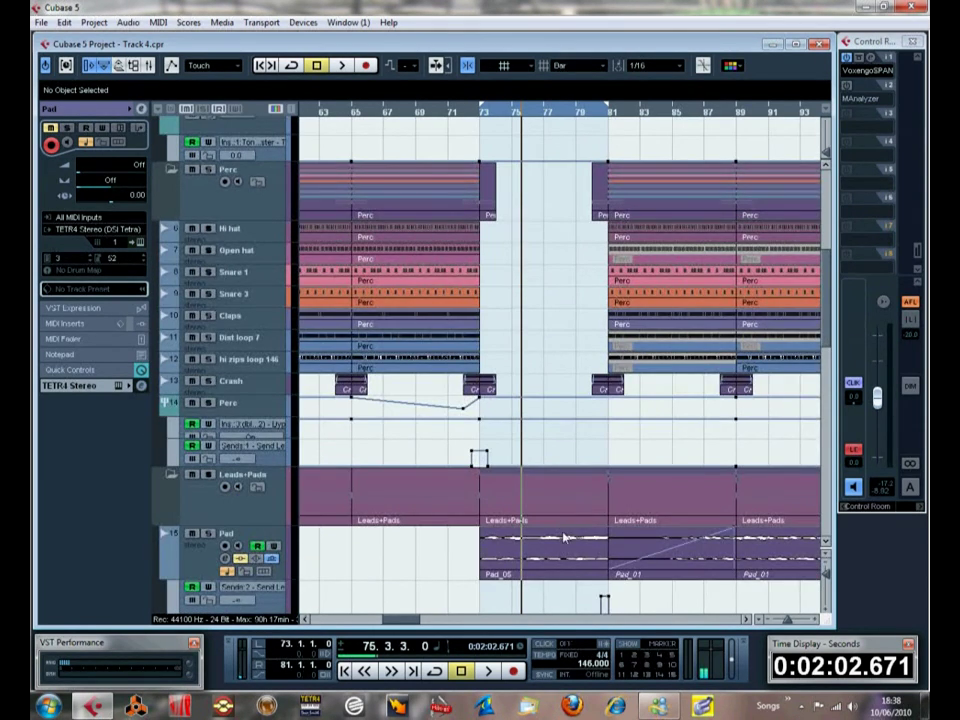
left_click(480, 100)
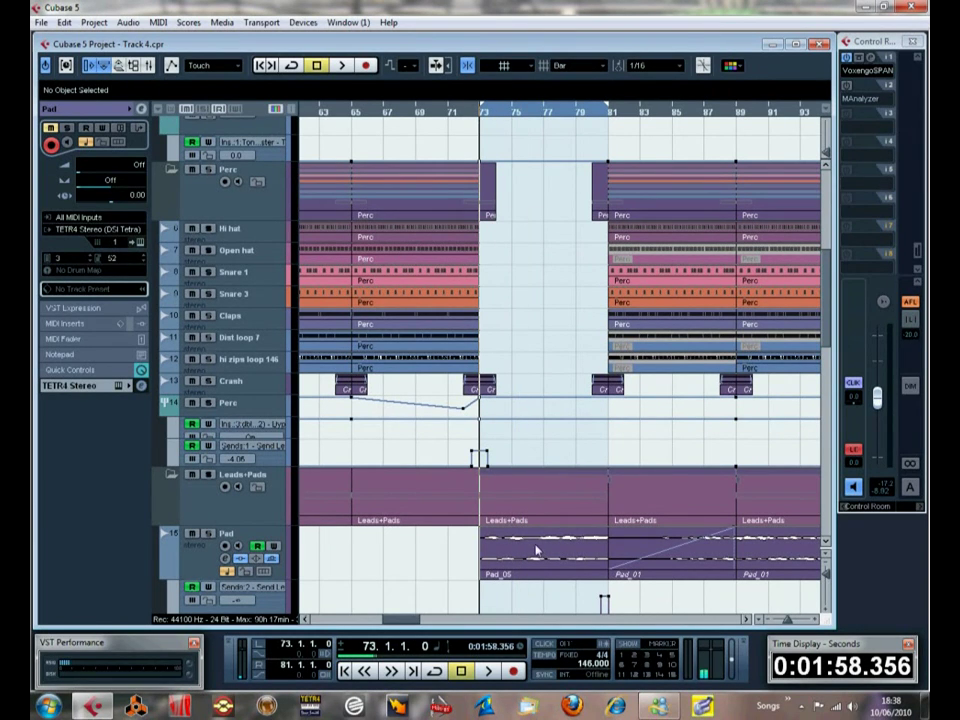
left_click(455, 117)
key("space")
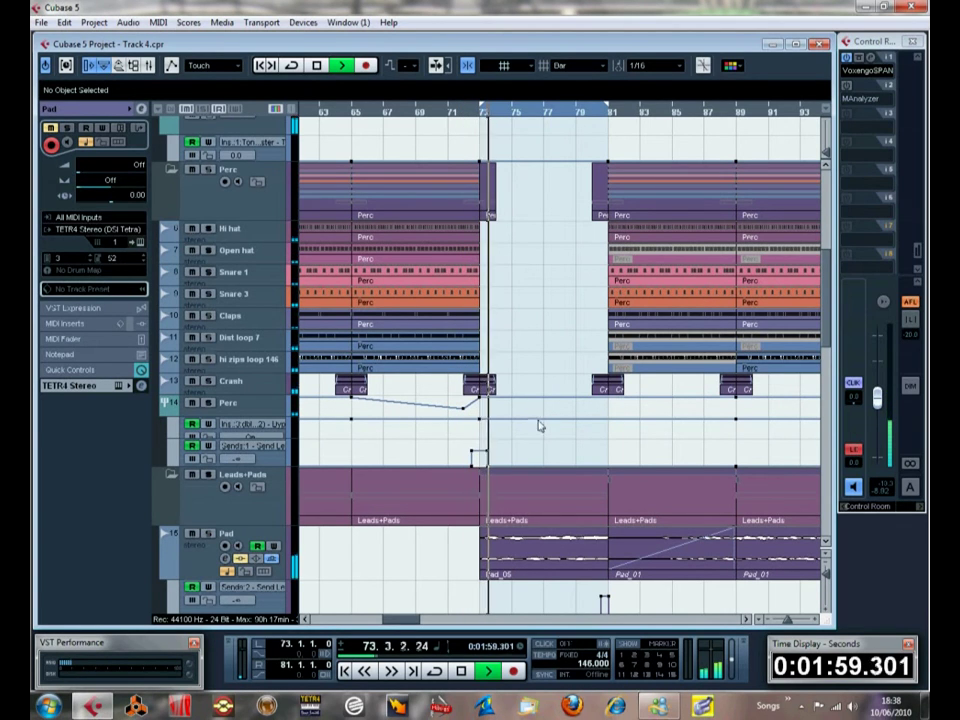
scroll(545, 446, "down", 5)
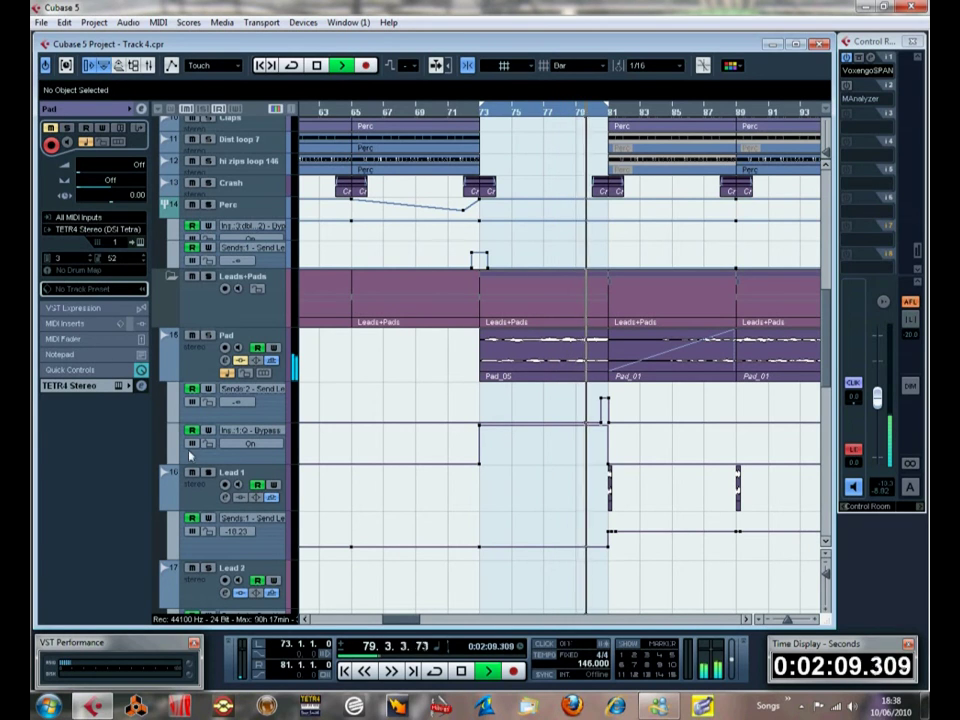
left_click(200, 370)
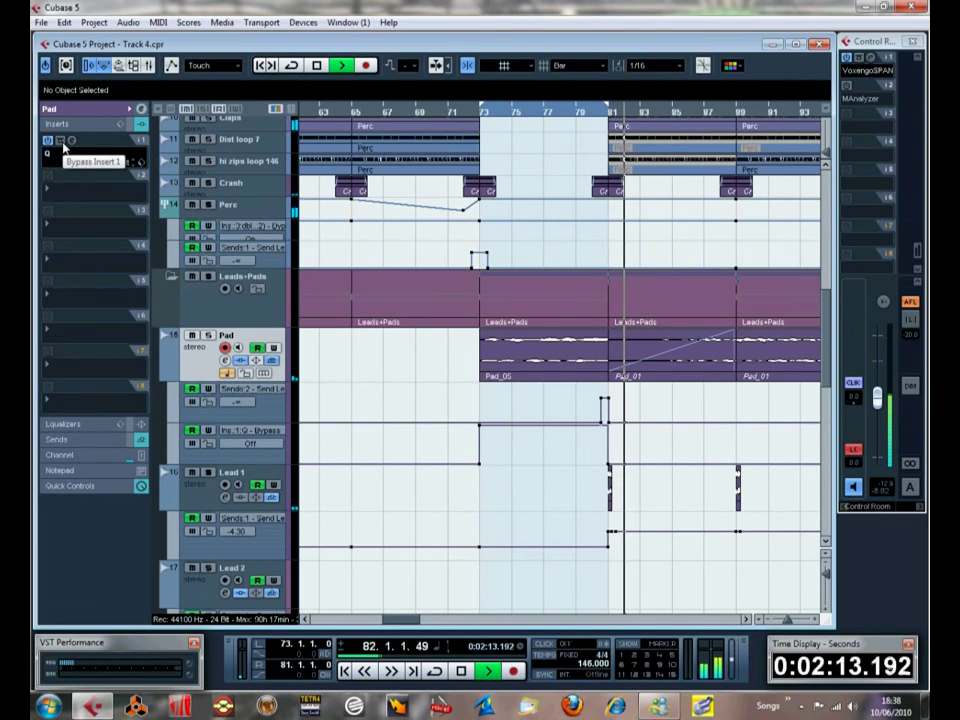
key("space")
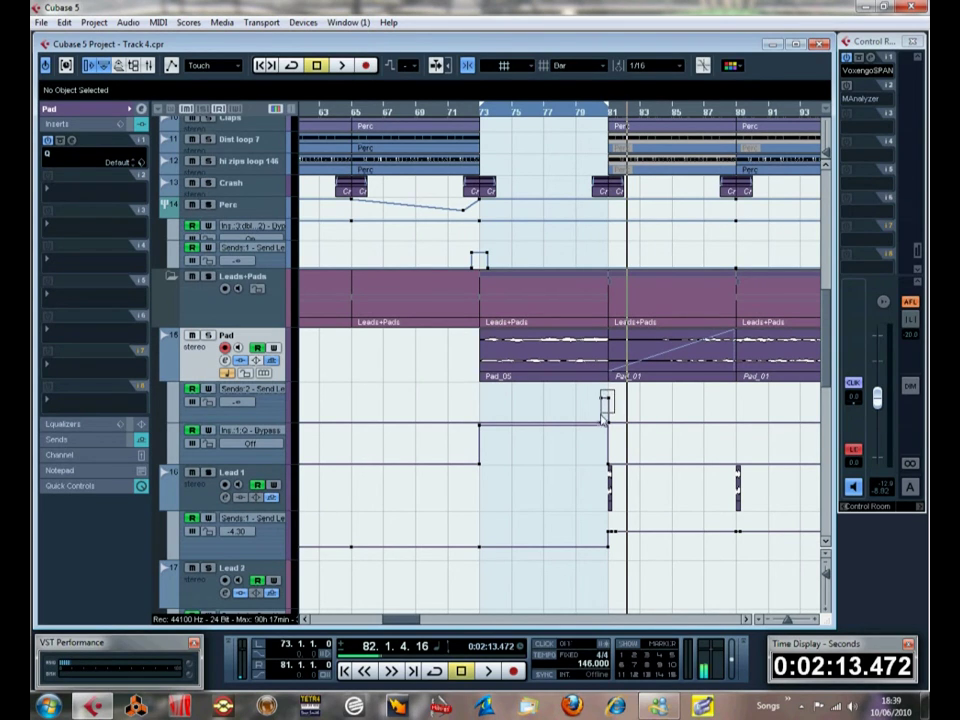
Step: Replay from bar 73 with the Pad track soloed, then enable read on its Sends 2 automation
left_click(603, 400)
left_click(592, 381)
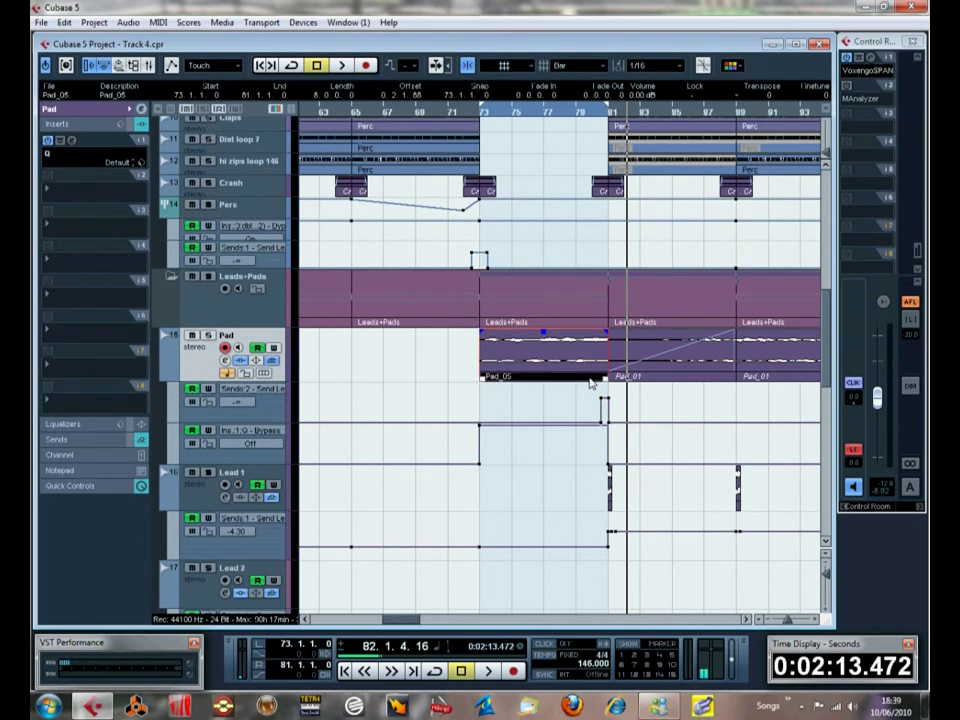
left_click(481, 118)
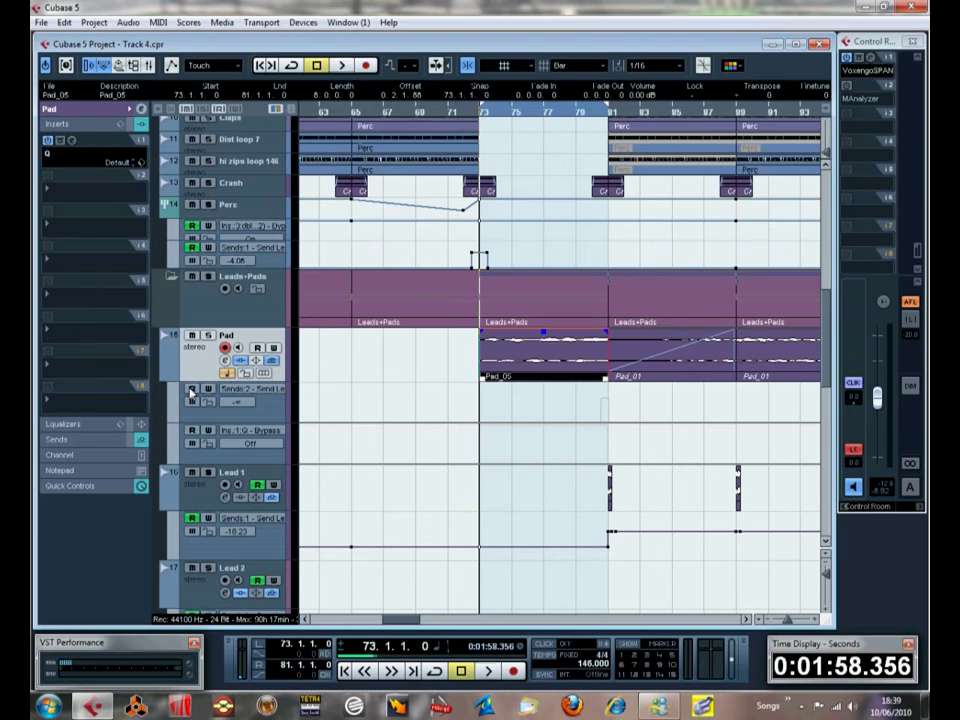
key("space")
left_click(207, 335)
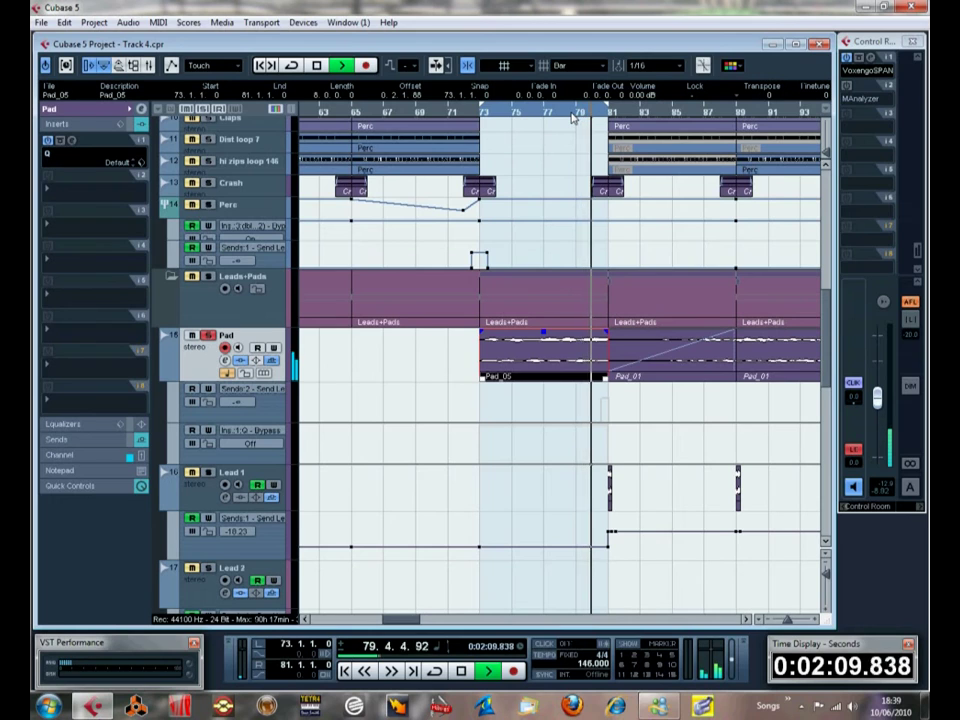
key("space")
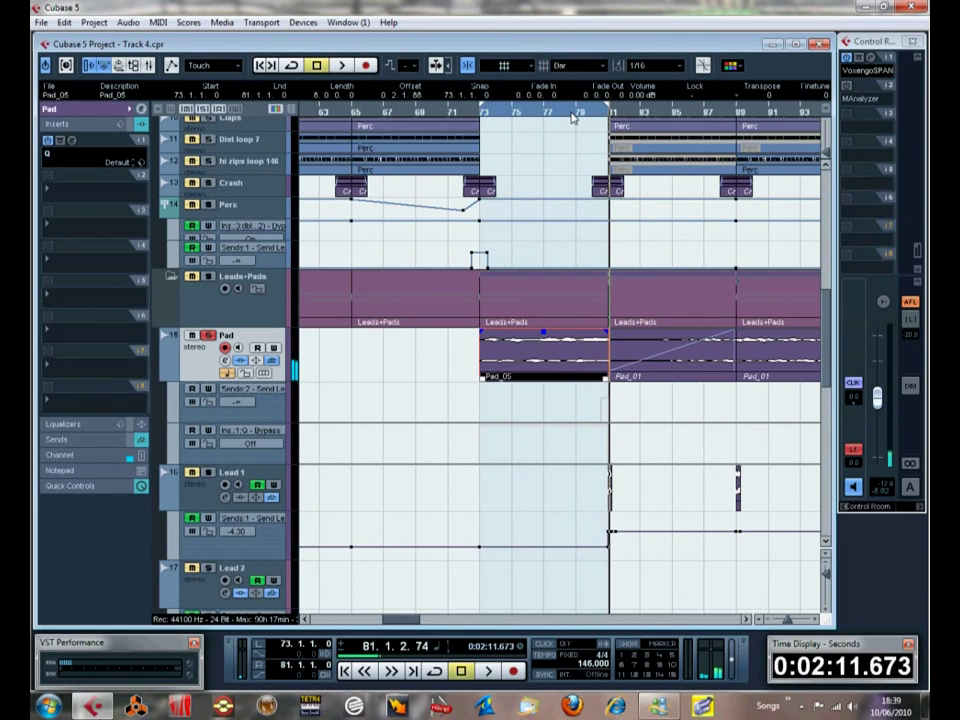
left_click(192, 390)
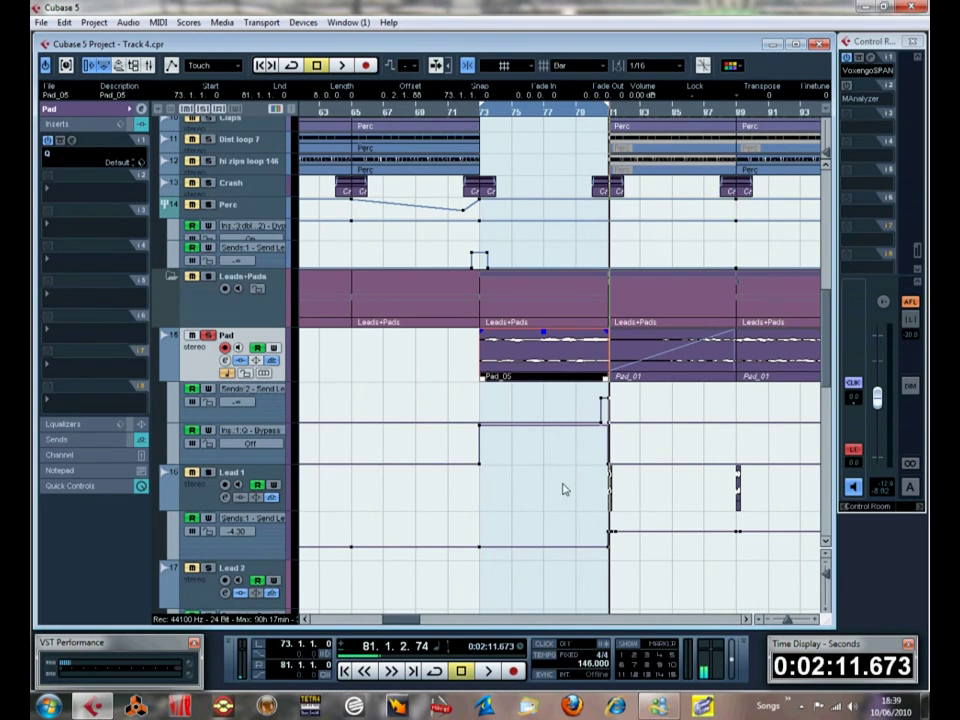
scroll(563, 489, "down", 10)
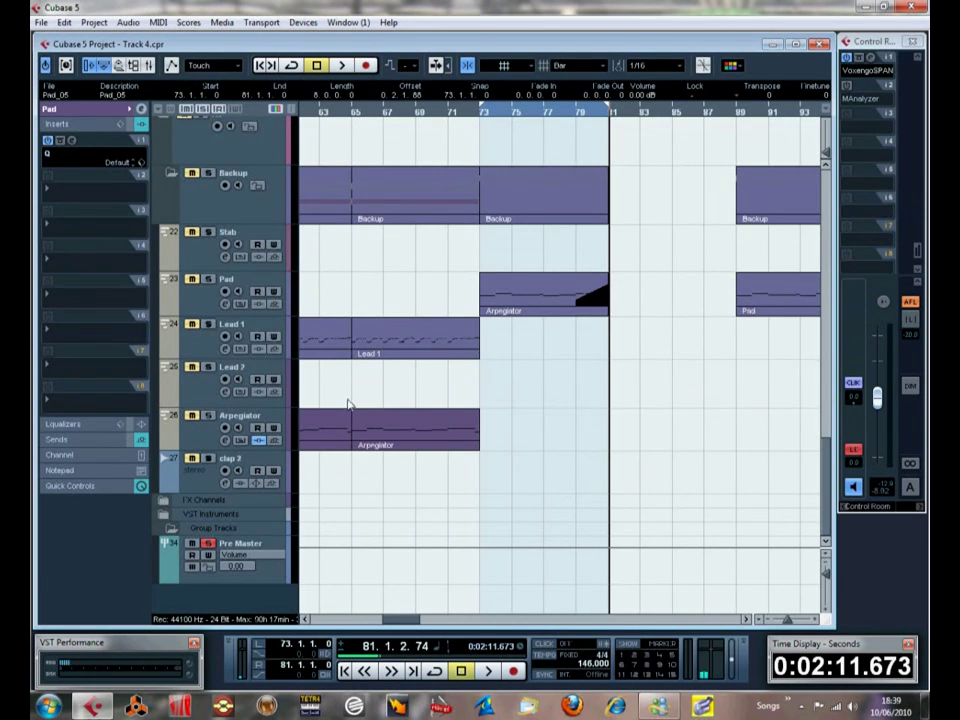
left_click(212, 311)
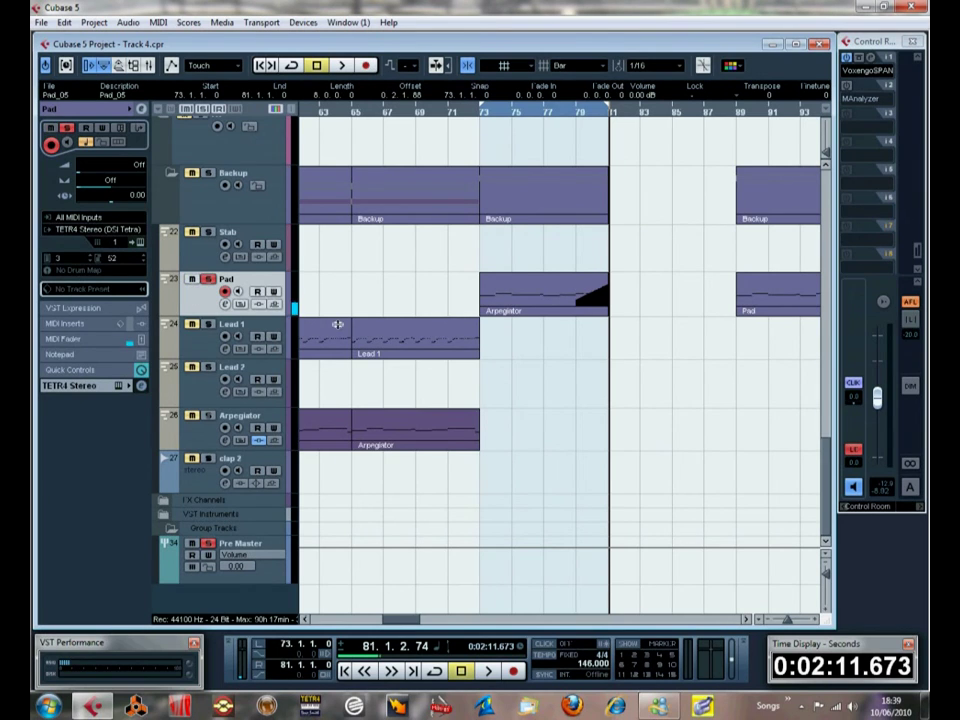
scroll(585, 380, "up", 5)
scroll(606, 418, "down", 3)
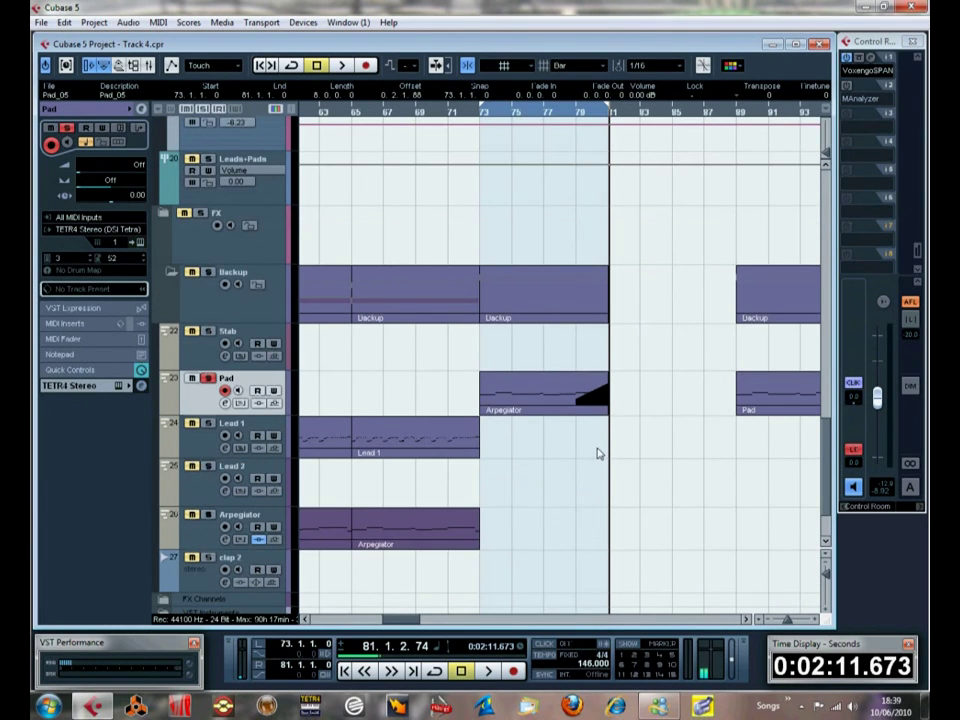
double_click(583, 401)
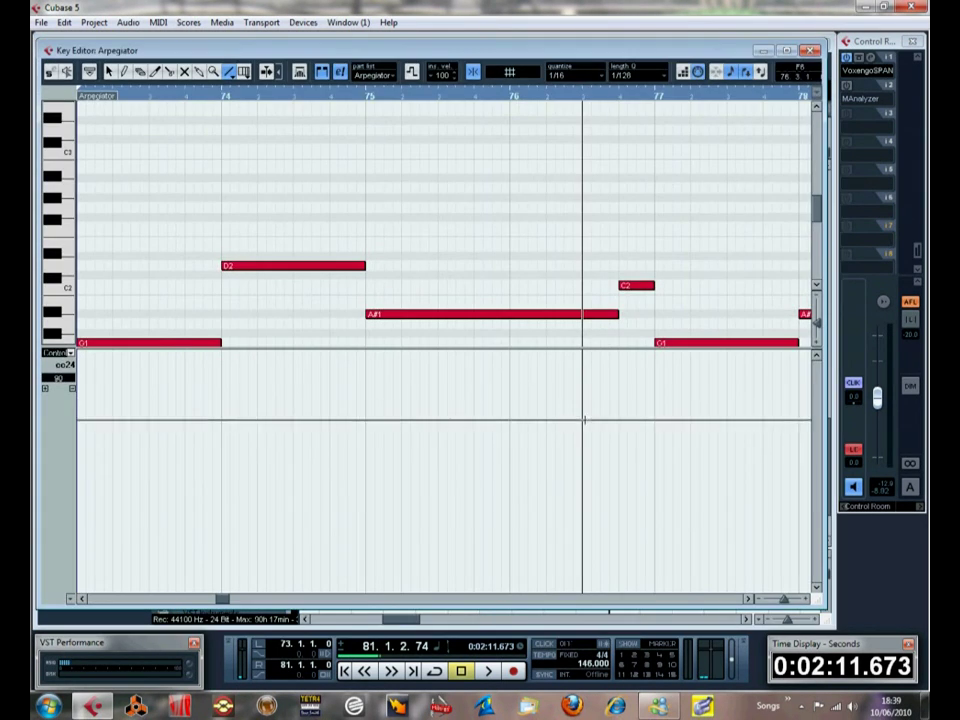
left_click(795, 603)
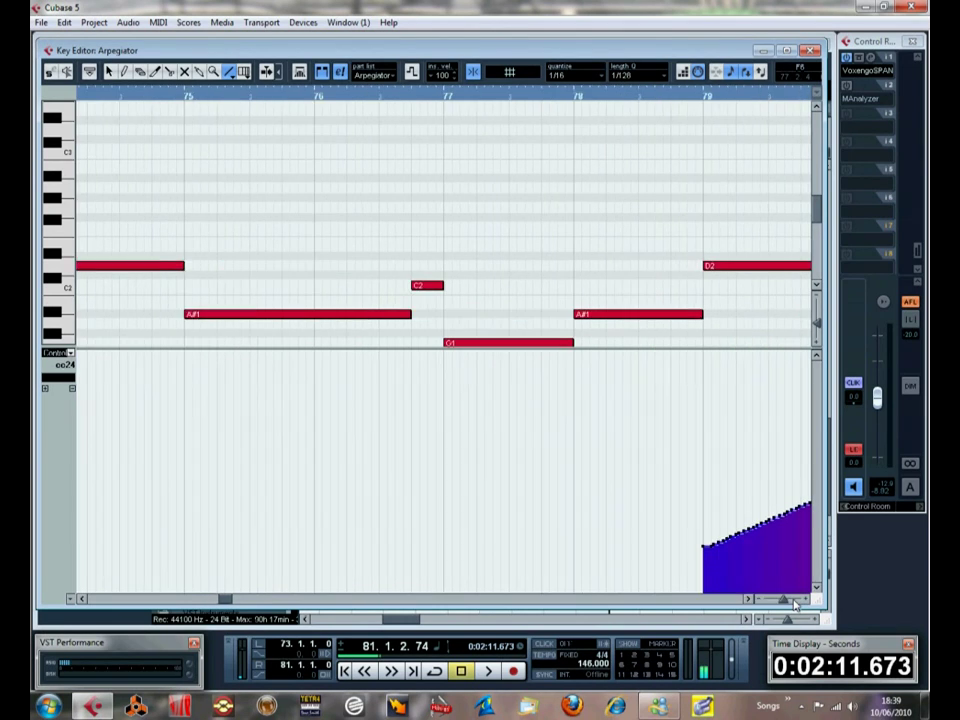
left_click(795, 603)
left_click(795, 603)
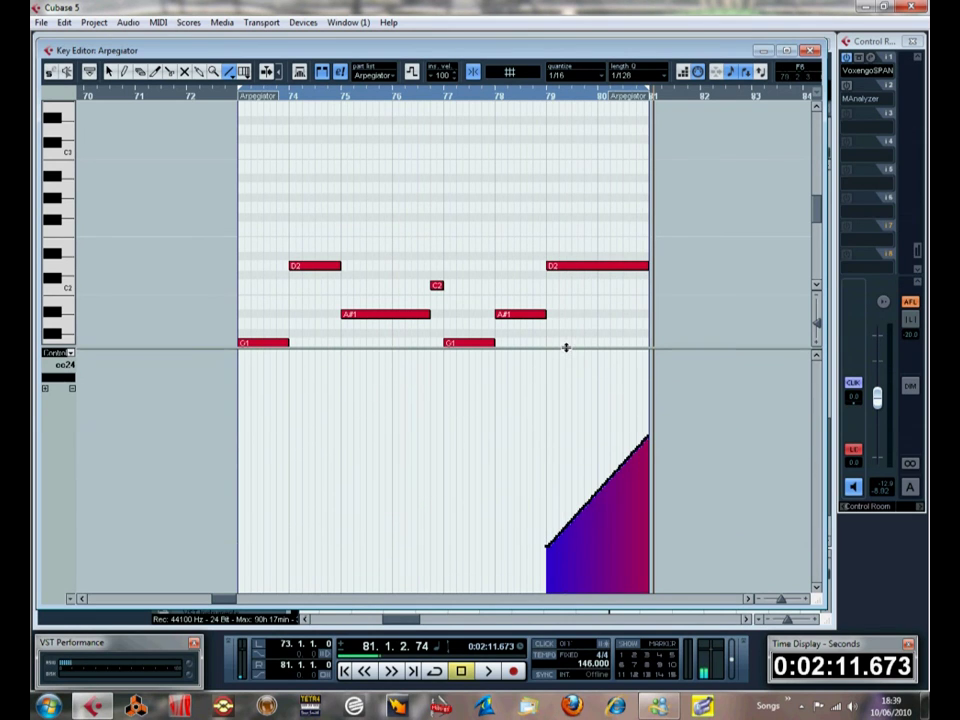
left_click_drag(566, 348, 559, 381)
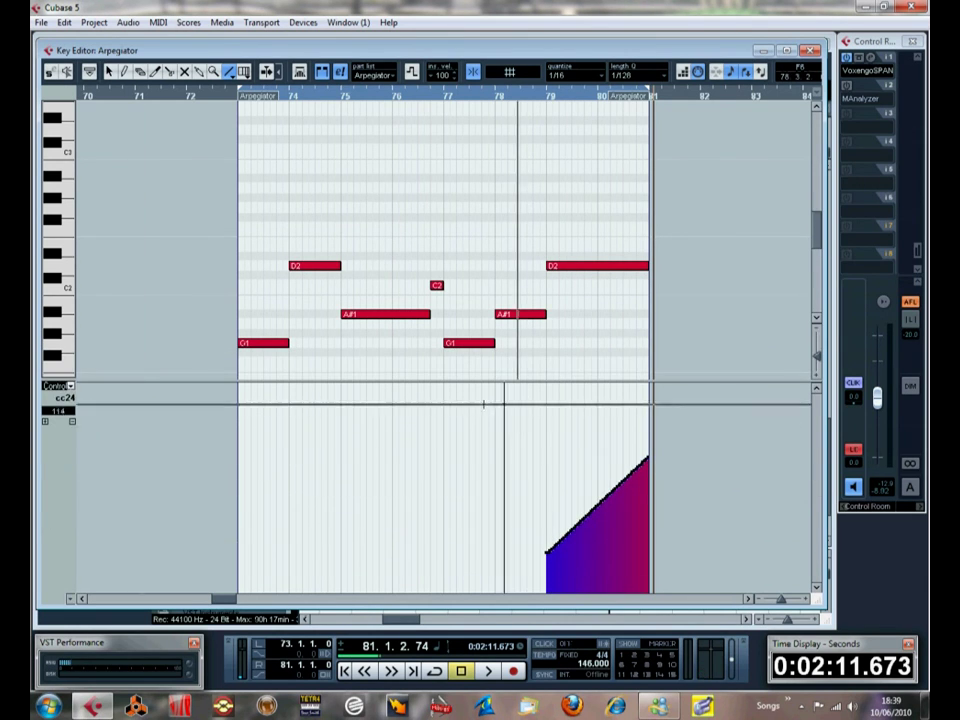
left_click(60, 386)
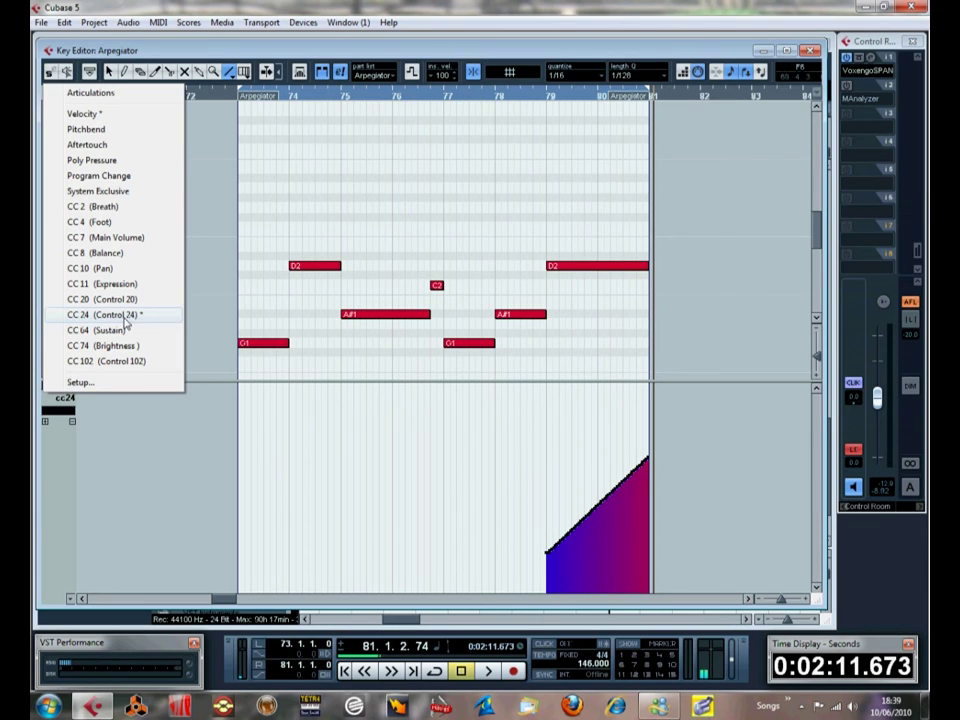
left_click(213, 386)
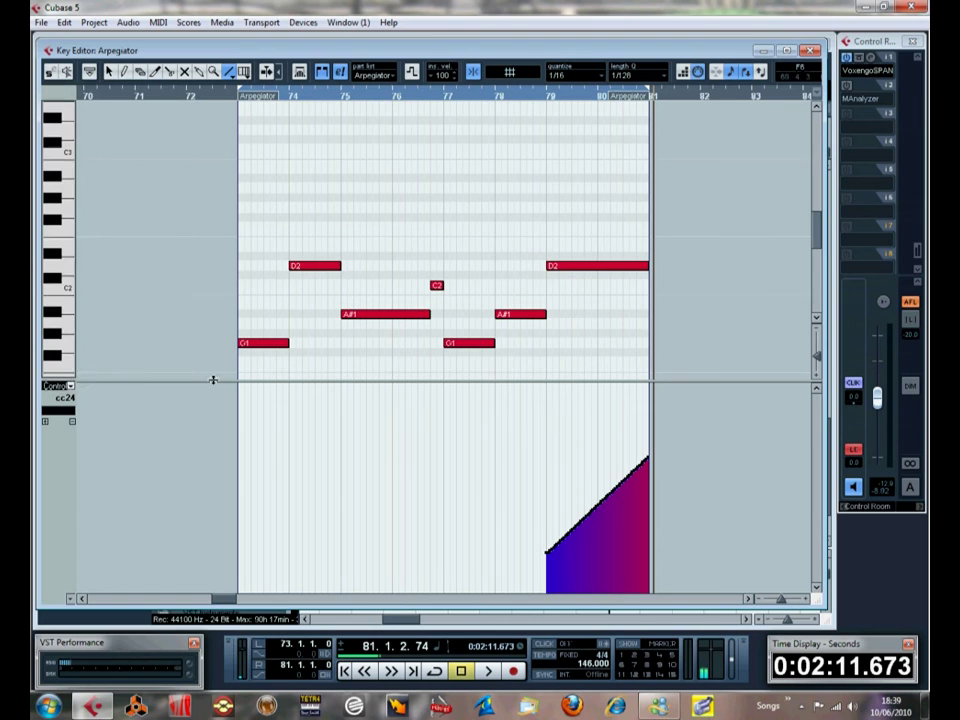
left_click(772, 46)
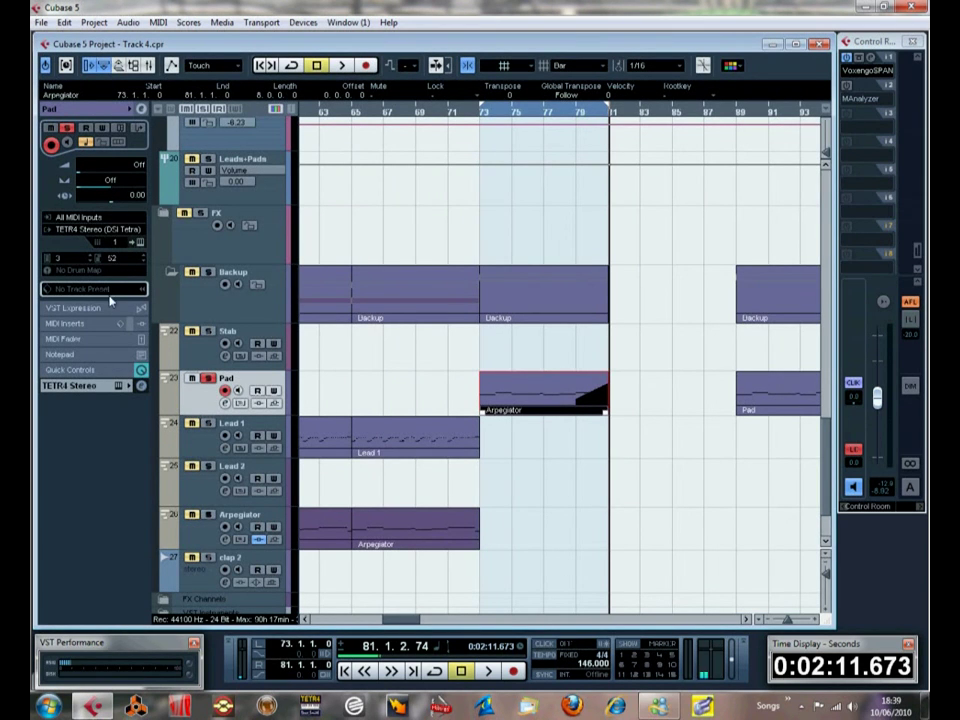
left_click(139, 243)
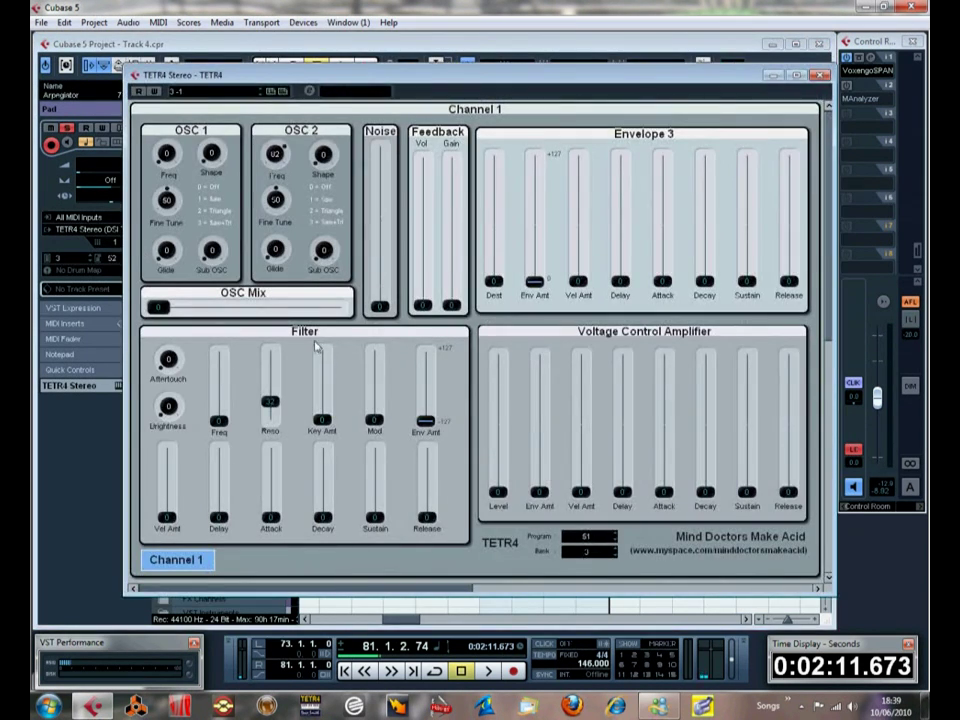
left_click_drag(430, 88, 430, 393)
scroll(428, 328, "down", 3)
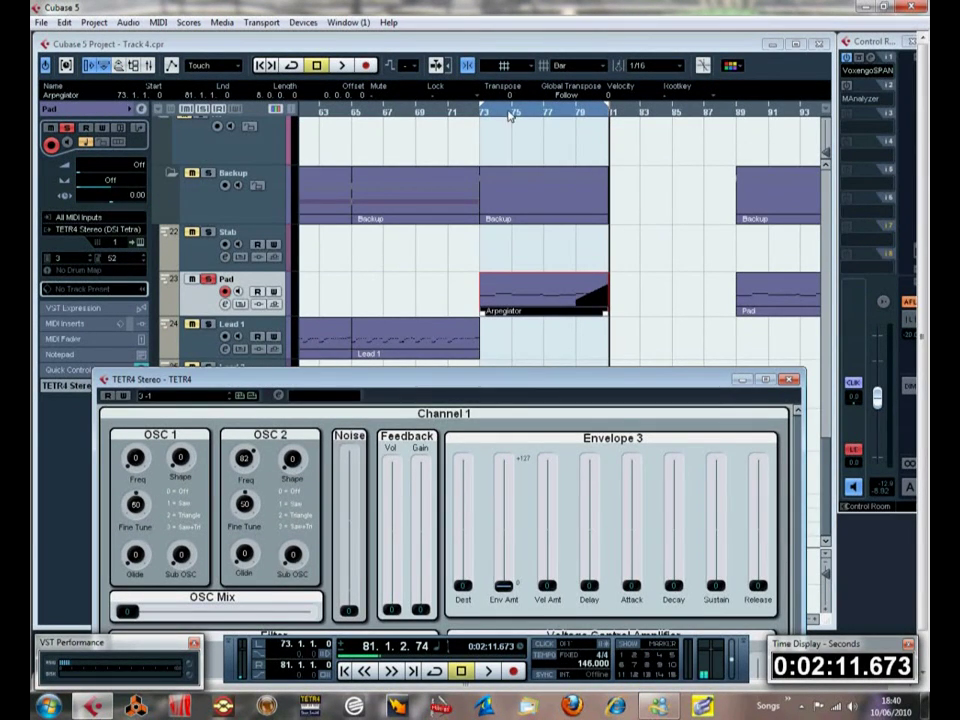
left_click(543, 112)
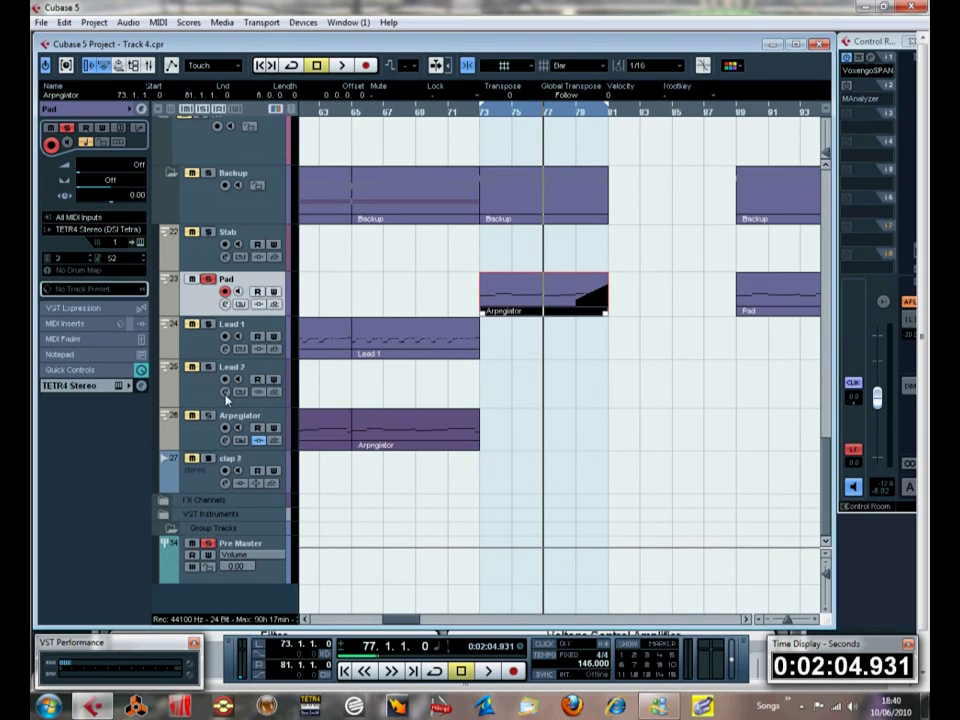
left_click(140, 242)
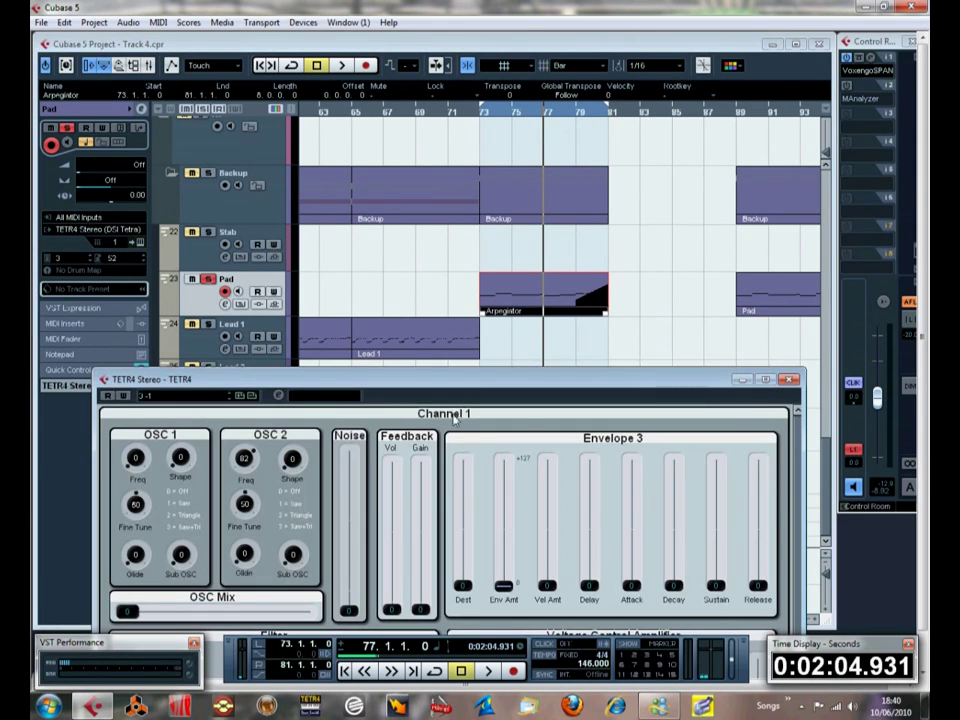
key("space")
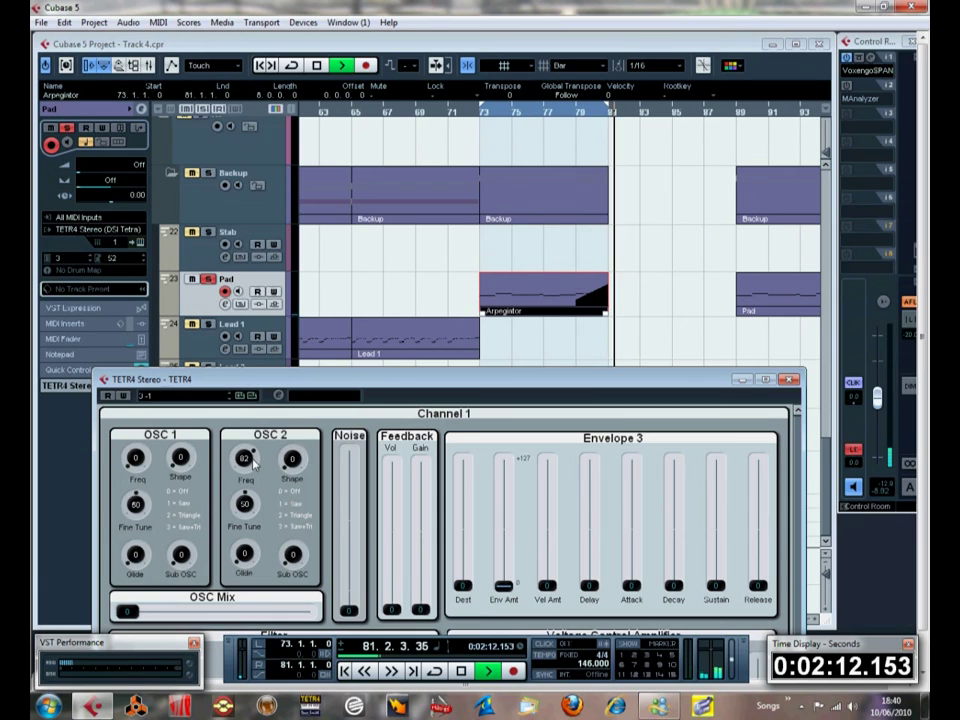
key("space")
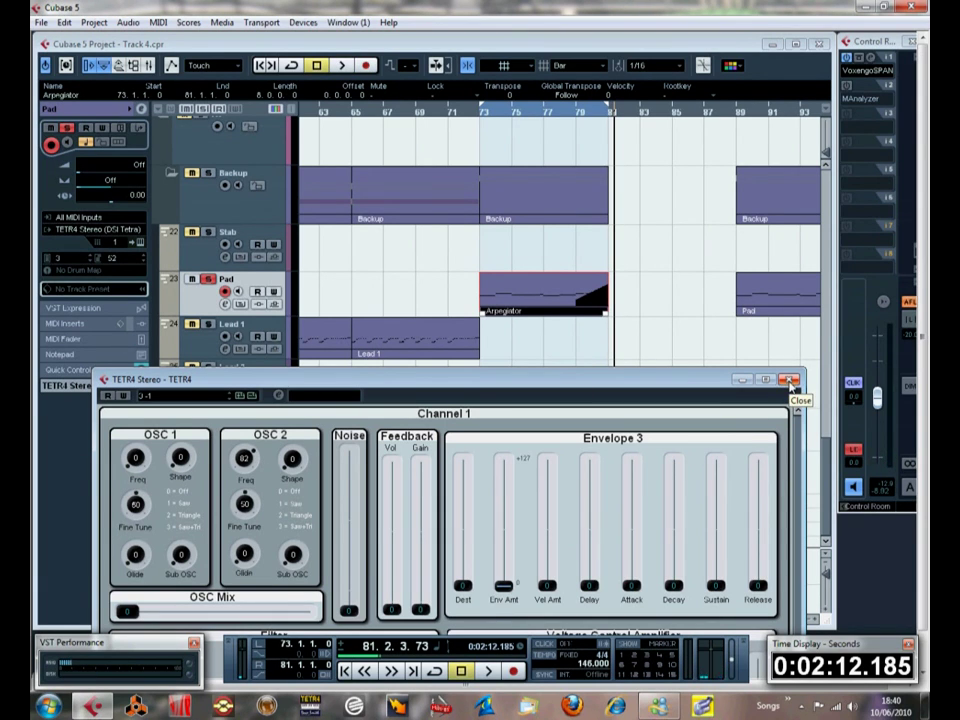
left_click(789, 380)
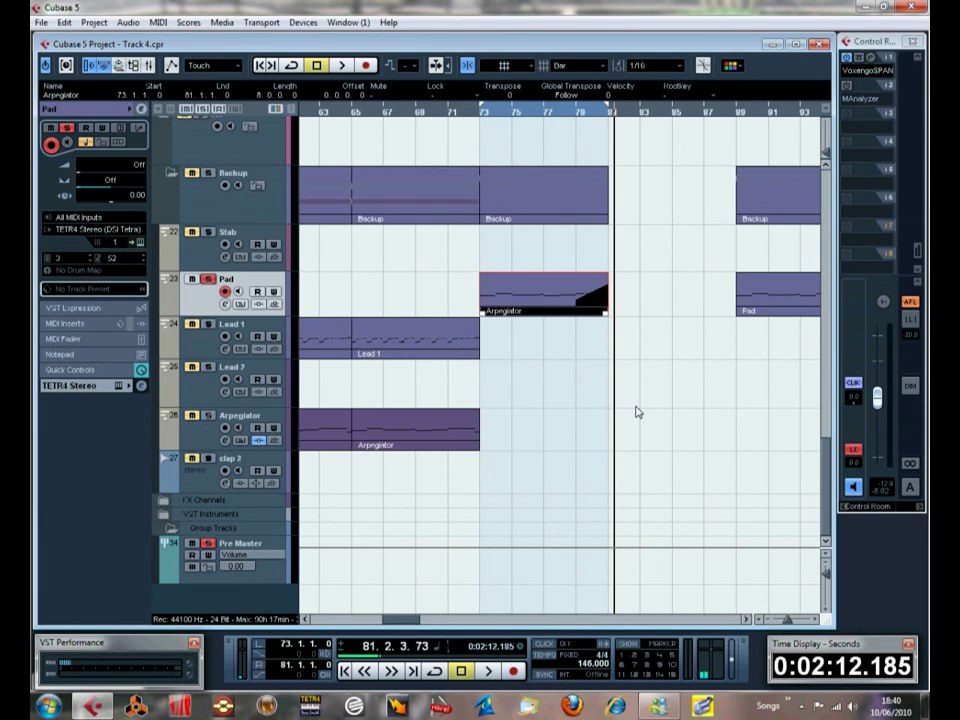
Step: Return the playback position to bar 73 and turn off solo on the Pad track
scroll(617, 405, "up", 4)
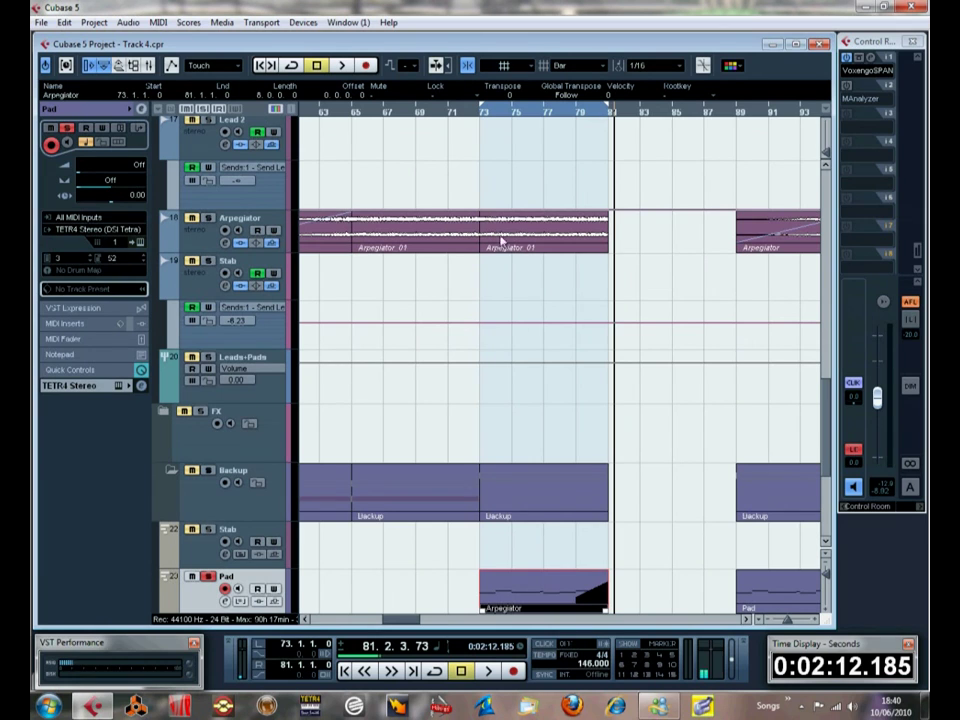
left_click(476, 121)
scroll(553, 422, "up", 6)
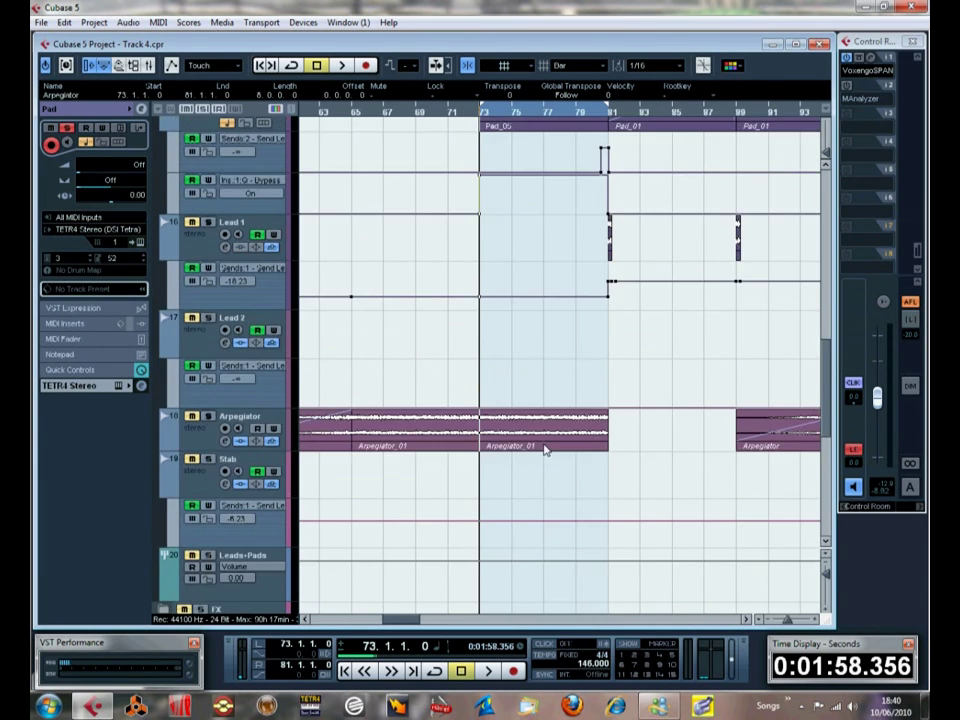
left_click(208, 482)
Step: Scroll through the project to review all tracks through the Lead 1 and Lead 2 ending
scroll(210, 488, "down", 10)
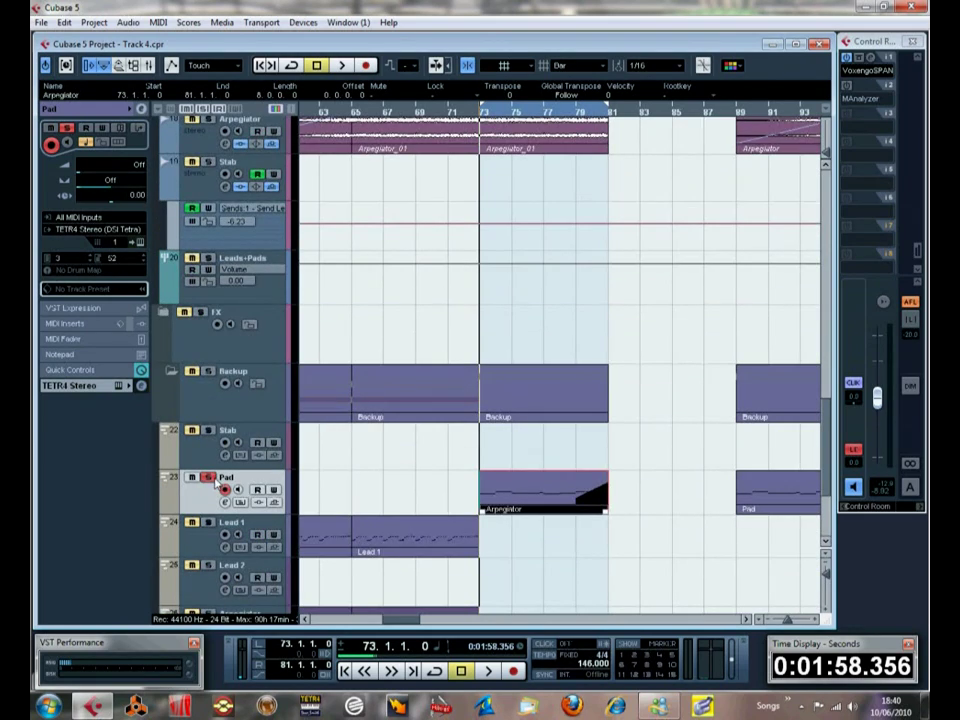
scroll(386, 508, "up", 15)
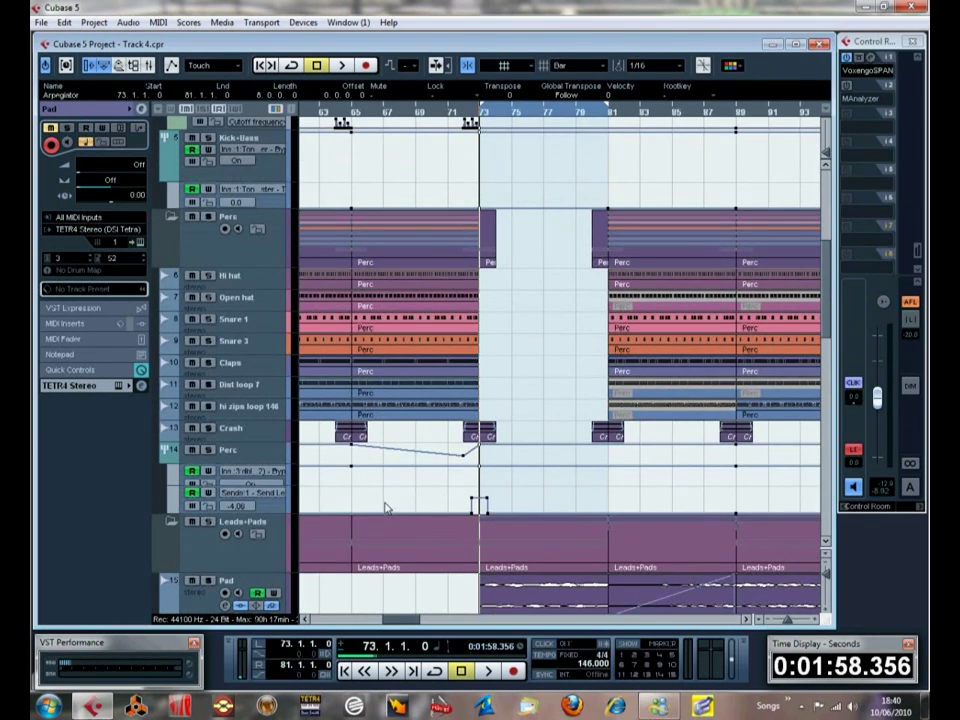
scroll(527, 507, "up", 5)
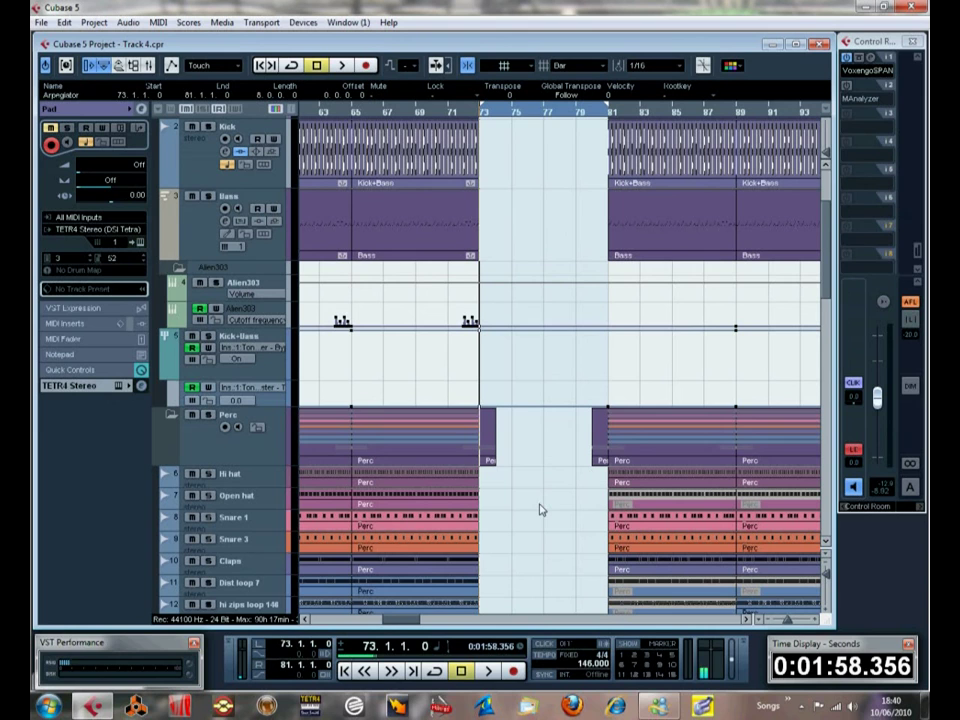
left_click_drag(395, 624, 523, 615)
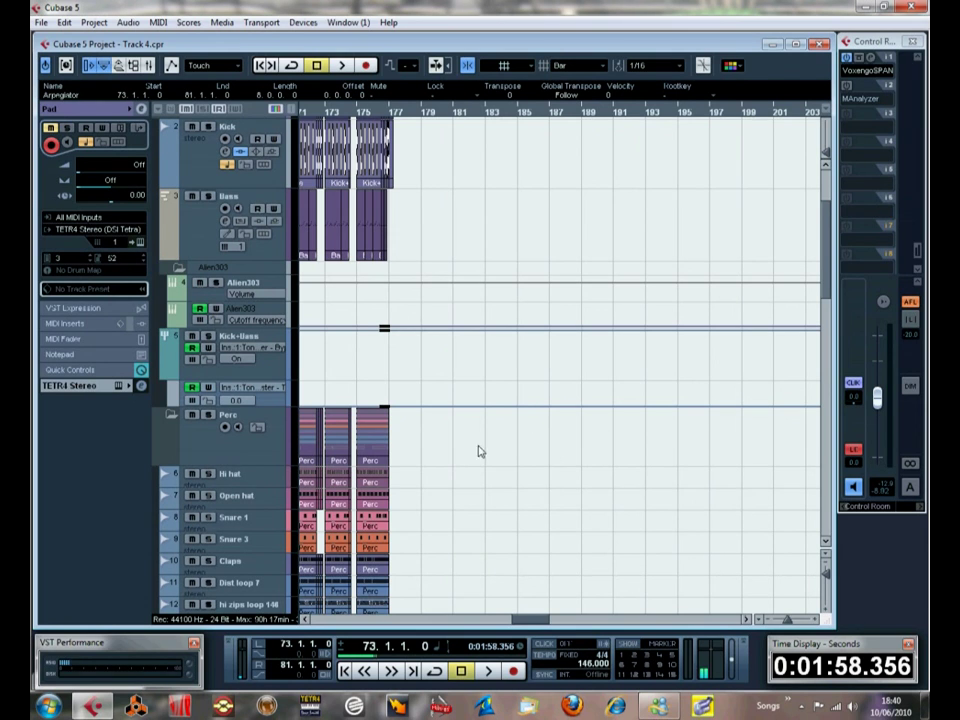
scroll(513, 556, "down", 12)
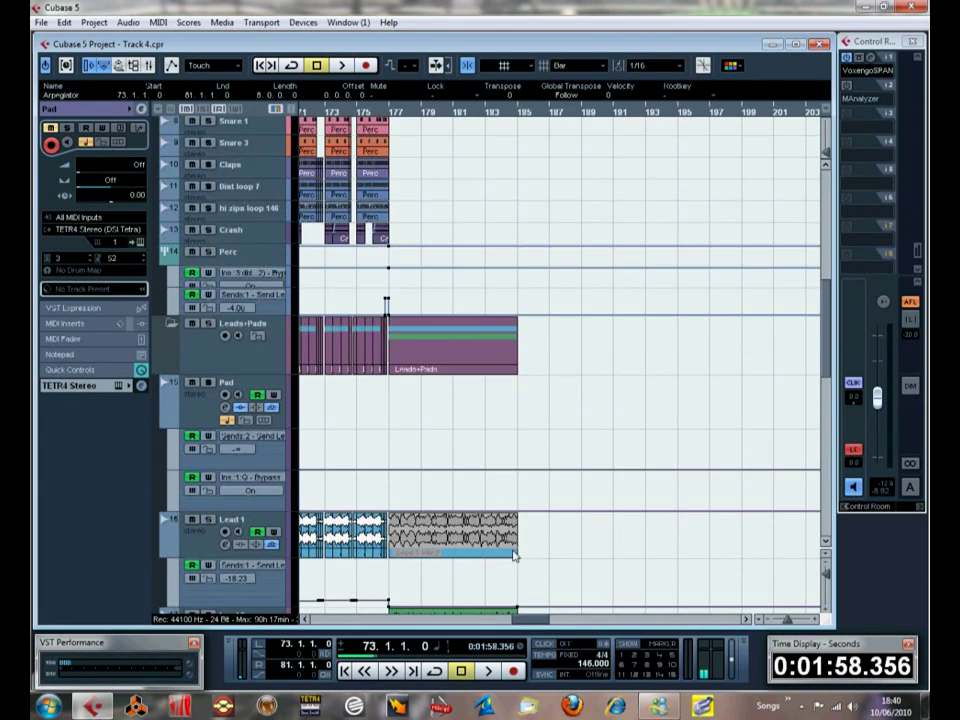
scroll(585, 570, "up", 5)
scroll(585, 570, "up", 10)
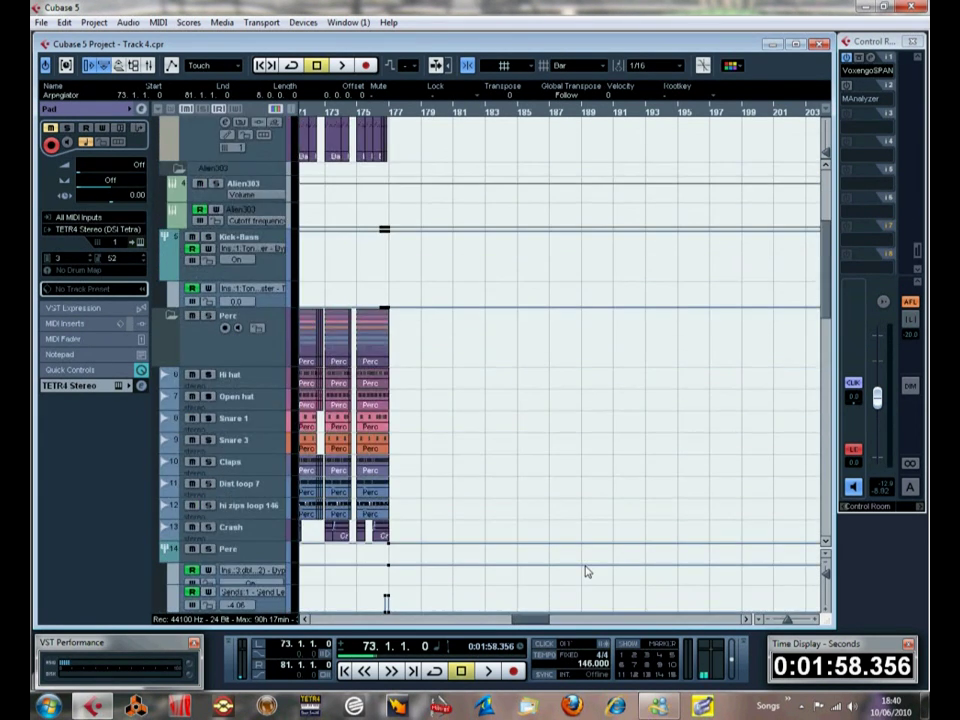
scroll(585, 570, "down", 4)
scroll(585, 570, "down", 5)
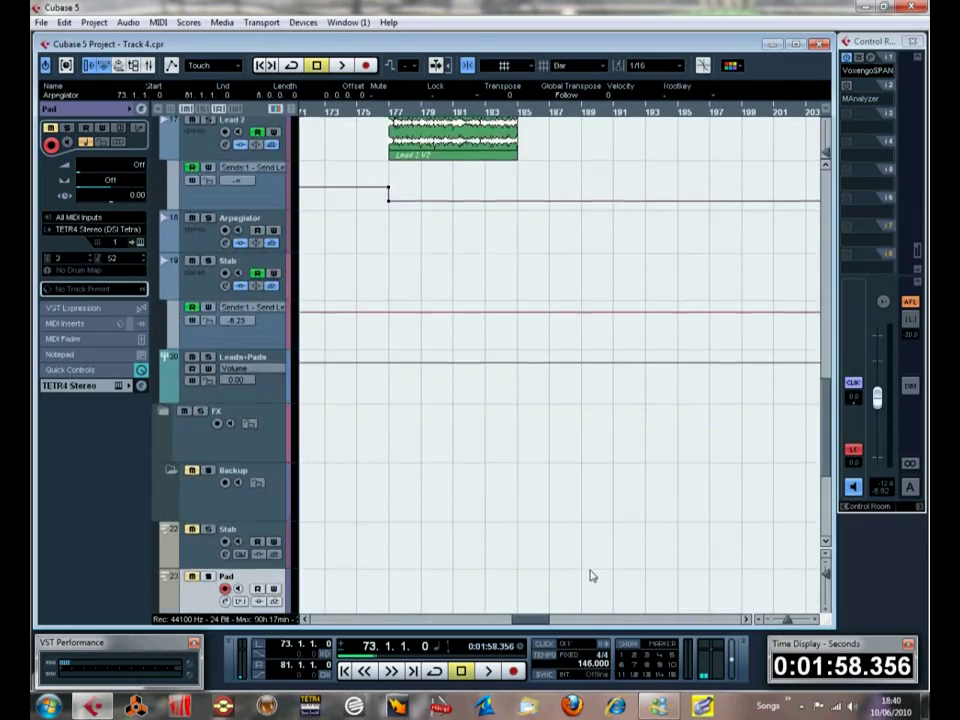
scroll(589, 574, "up", 12)
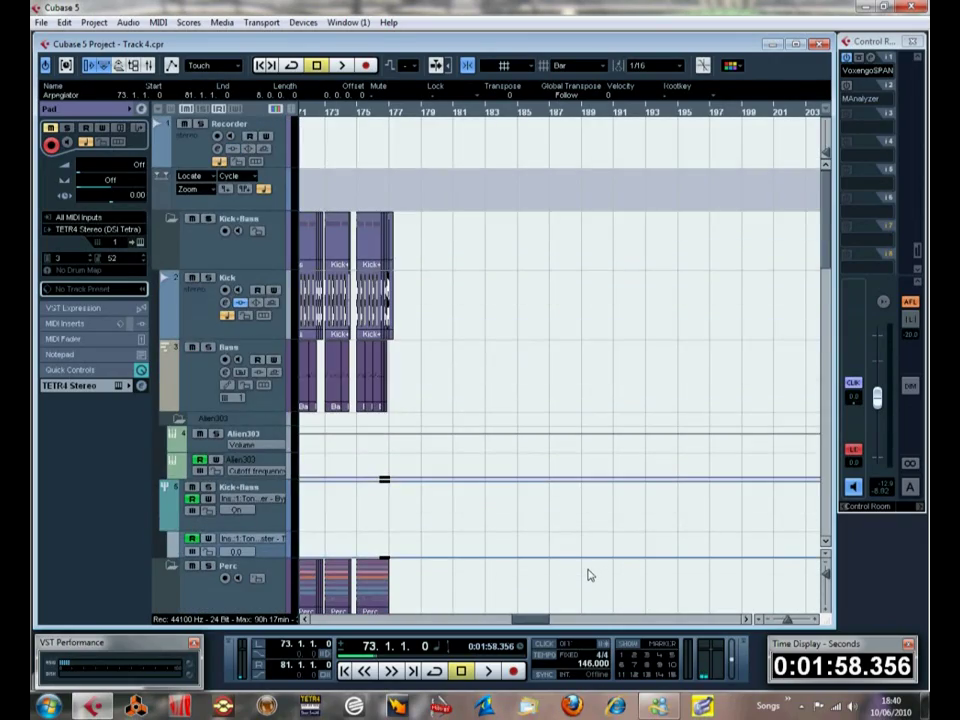